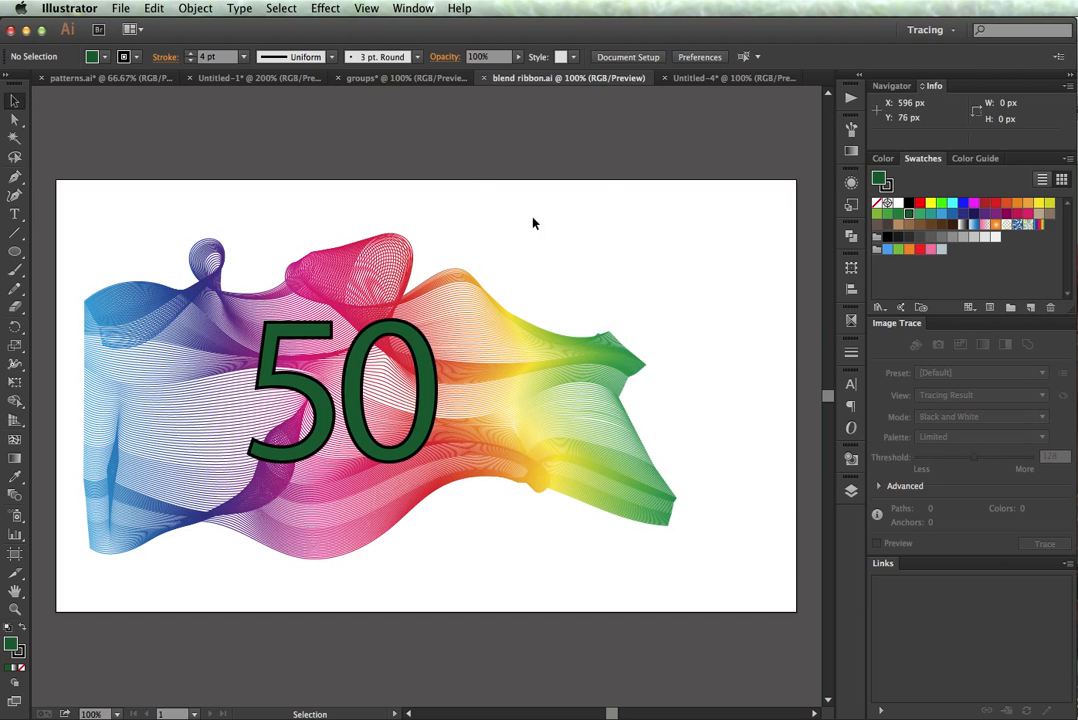
In the blank Untitled-4 document, configure the Pencil tool with fidelity at Smooth and only Keep selected enabled.
click(688, 78)
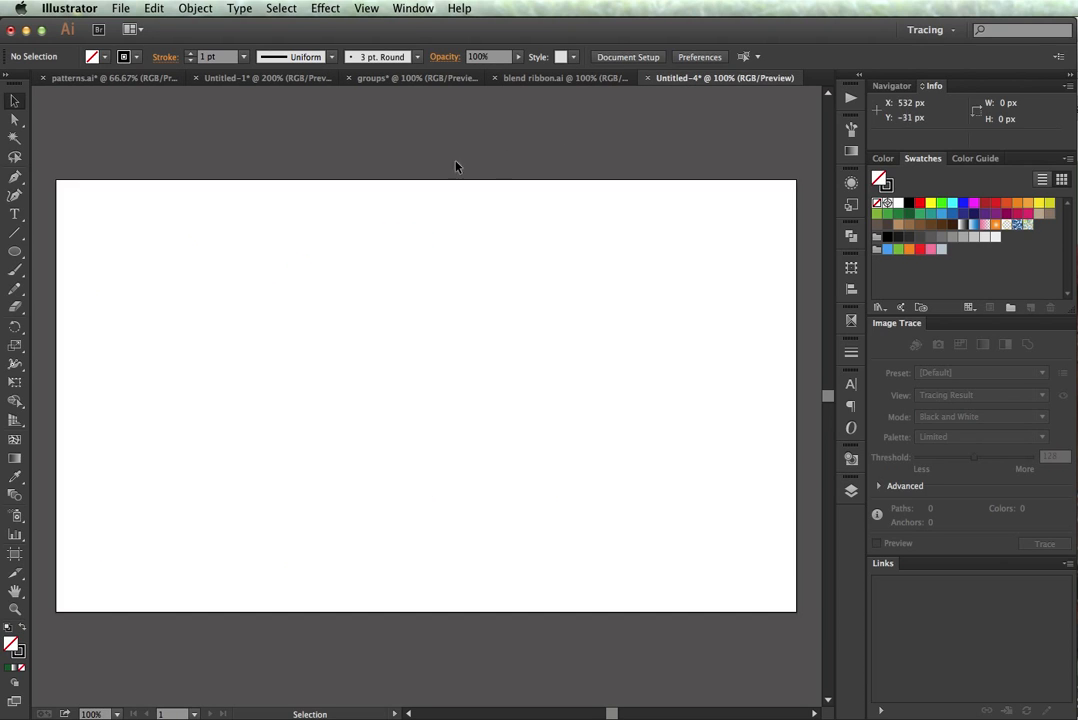
double_click(15, 293)
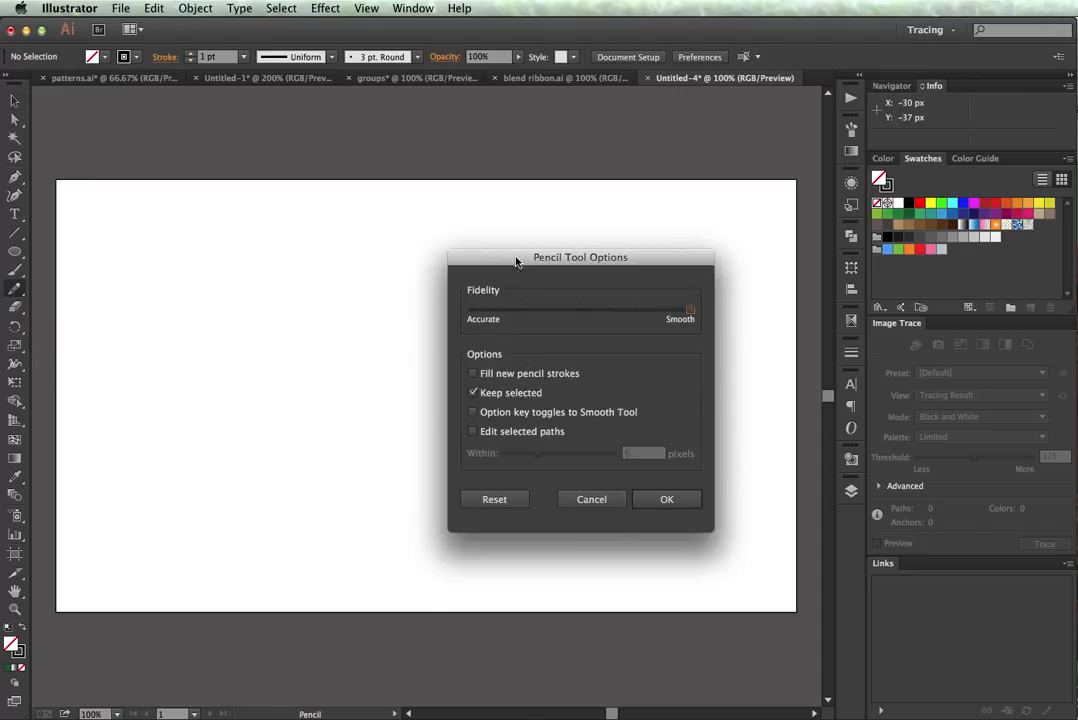
drag(516, 262, 356, 238)
mouse_move(531, 286)
mouse_down()
mouse_move(328, 295)
mouse_move(554, 304)
mouse_up()
drag(465, 234, 548, 238)
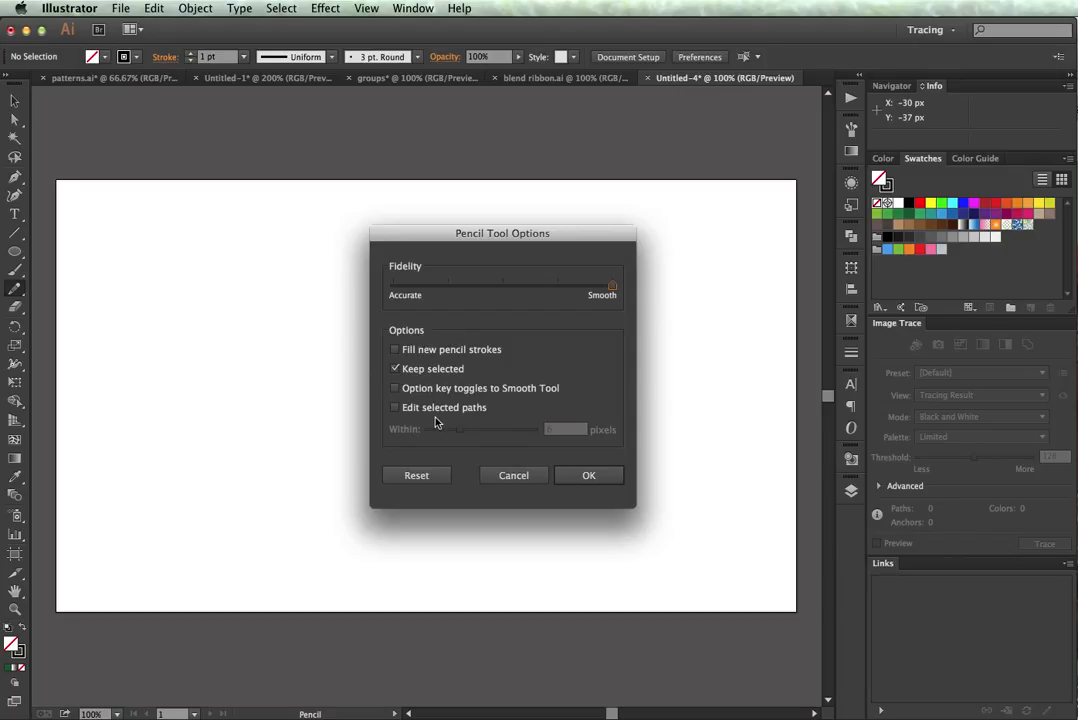
click(597, 479)
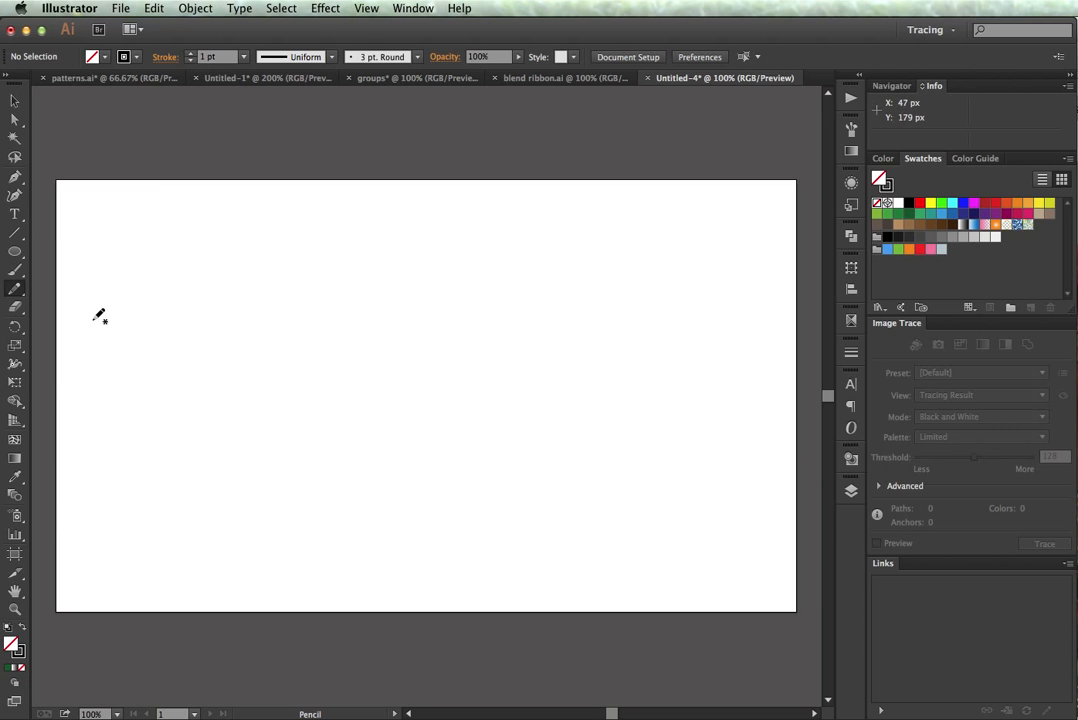
Draw four freehand lines across the artboard, one below another: three loops in the first, one in the second and fourth, a plain wave third.
mouse_move(80, 329)
mouse_down()
mouse_move(181, 319)
mouse_move(208, 305)
mouse_move(222, 282)
mouse_move(211, 276)
mouse_move(194, 292)
mouse_move(220, 316)
mouse_move(281, 327)
mouse_move(354, 322)
mouse_move(390, 303)
mouse_move(394, 286)
mouse_move(380, 282)
mouse_move(376, 302)
mouse_move(408, 320)
mouse_move(582, 316)
mouse_move(616, 294)
mouse_move(602, 279)
mouse_move(589, 281)
mouse_move(594, 308)
mouse_move(612, 319)
mouse_move(686, 314)
mouse_move(757, 327)
mouse_up()
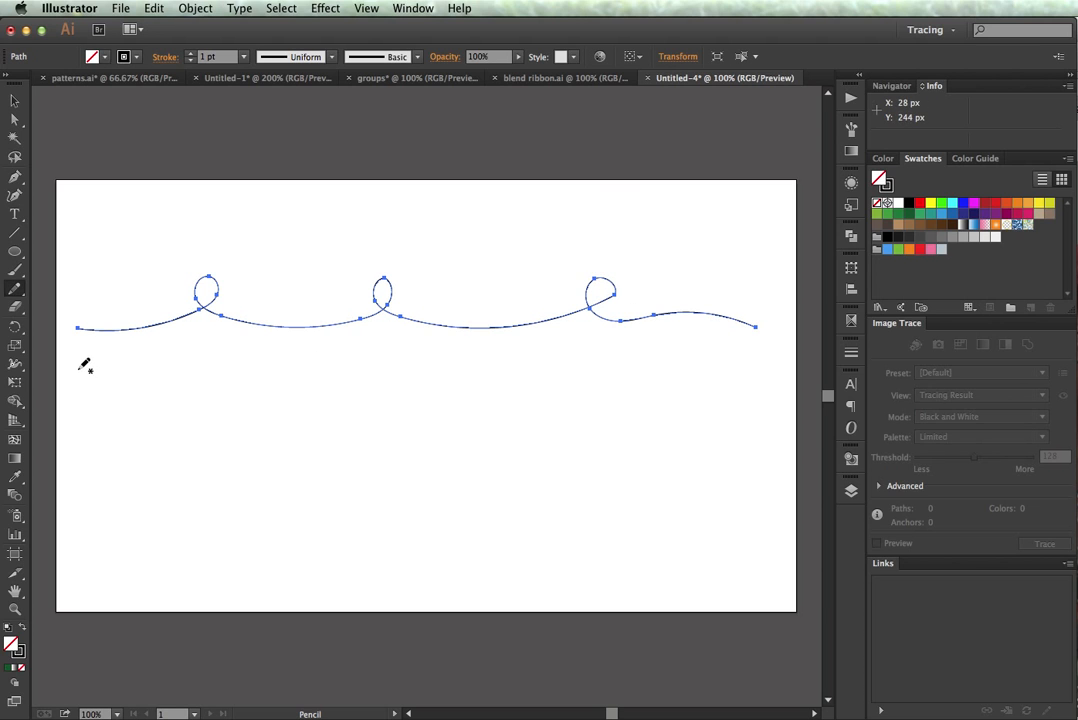
mouse_move(77, 367)
mouse_down()
mouse_move(195, 411)
mouse_move(316, 422)
mouse_move(384, 410)
mouse_move(402, 376)
mouse_move(362, 360)
mouse_move(342, 372)
mouse_move(341, 403)
mouse_move(356, 414)
mouse_move(411, 420)
mouse_move(509, 386)
mouse_move(564, 389)
mouse_move(619, 418)
mouse_move(771, 412)
mouse_up()
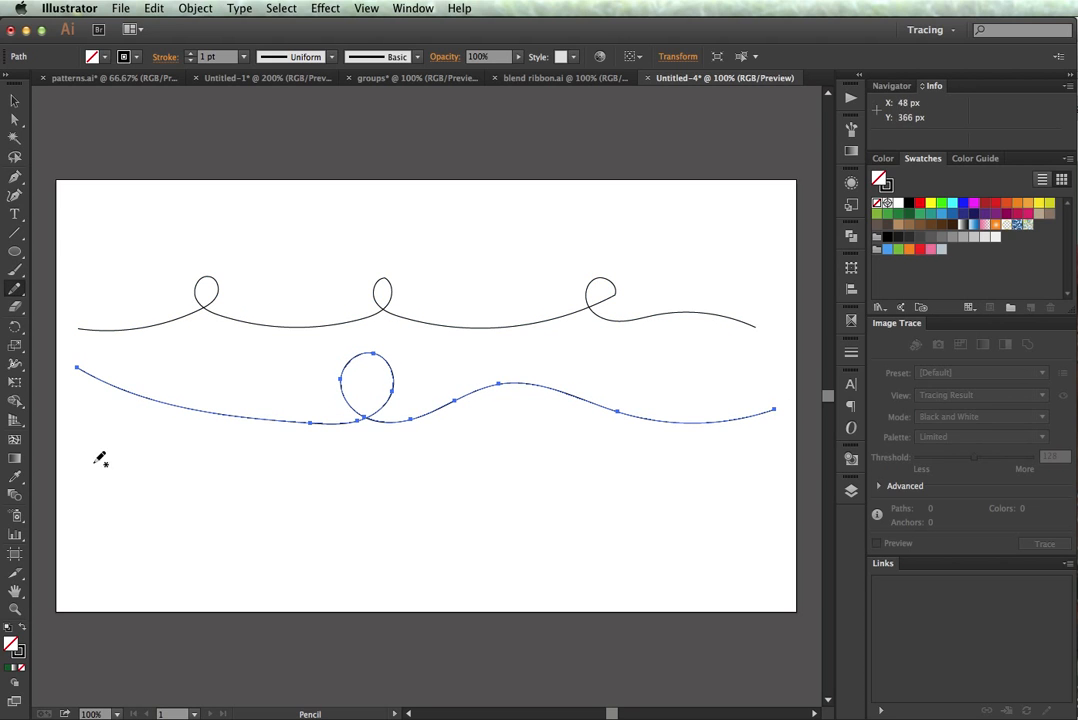
mouse_move(80, 463)
mouse_down()
mouse_move(174, 449)
mouse_move(230, 471)
mouse_move(377, 456)
mouse_move(428, 472)
mouse_move(661, 448)
mouse_move(717, 468)
mouse_up()
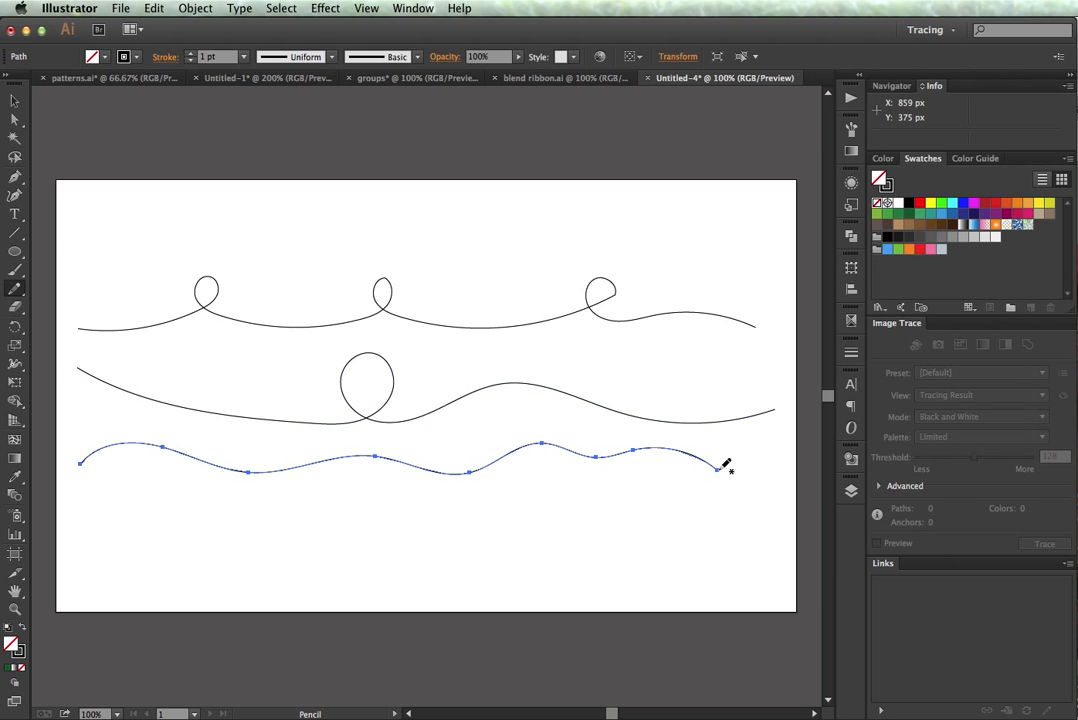
mouse_move(85, 515)
mouse_down()
mouse_move(253, 537)
mouse_move(359, 530)
mouse_move(352, 507)
mouse_move(331, 495)
mouse_move(314, 515)
mouse_move(327, 535)
mouse_move(367, 539)
mouse_move(474, 520)
mouse_move(575, 537)
mouse_move(658, 510)
mouse_move(740, 532)
mouse_up()
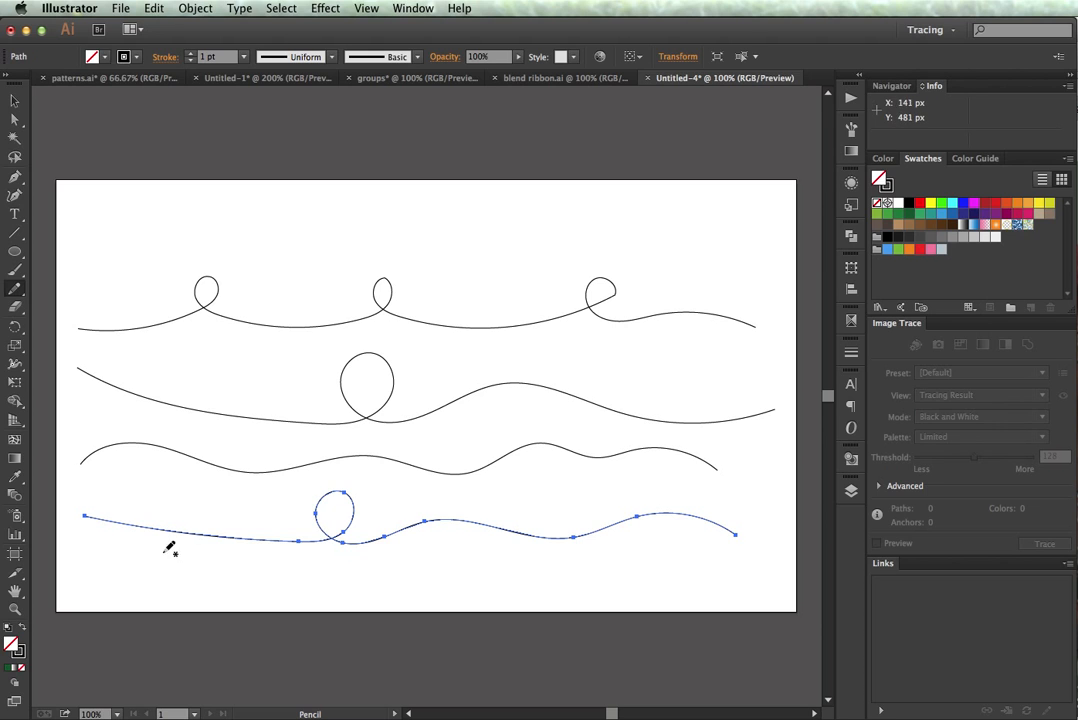
mouse_move(94, 582)
mouse_down()
mouse_move(219, 565)
mouse_move(267, 584)
mouse_move(312, 572)
mouse_move(370, 582)
mouse_move(406, 572)
mouse_move(636, 573)
mouse_move(659, 561)
mouse_move(772, 586)
mouse_up()
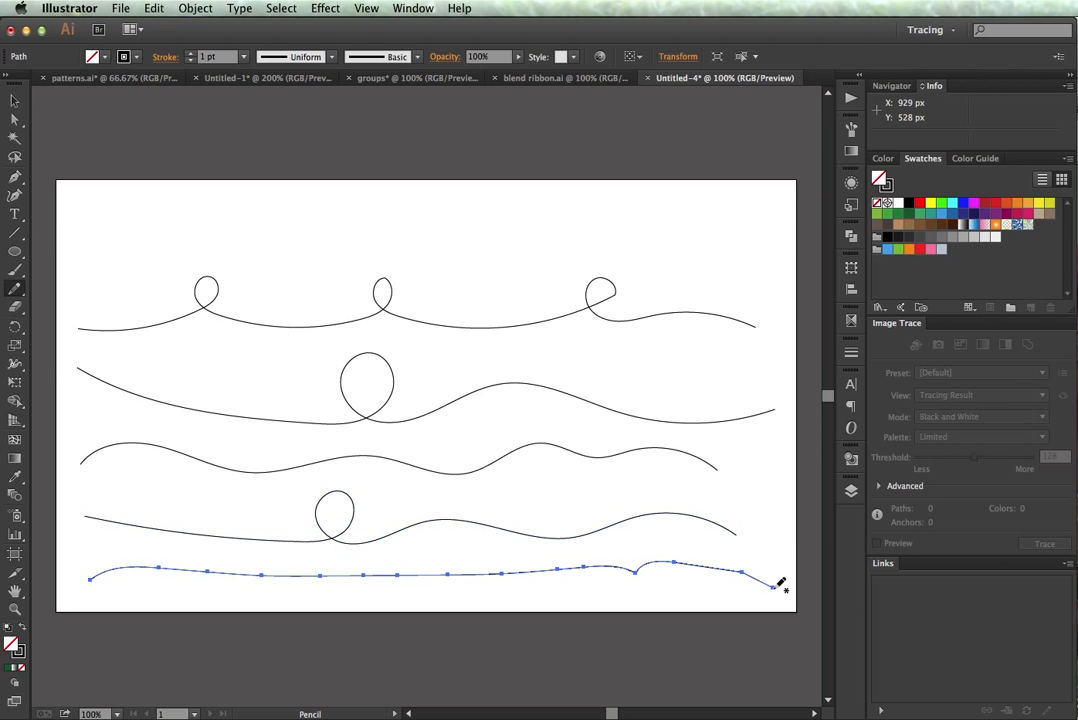
key(super)
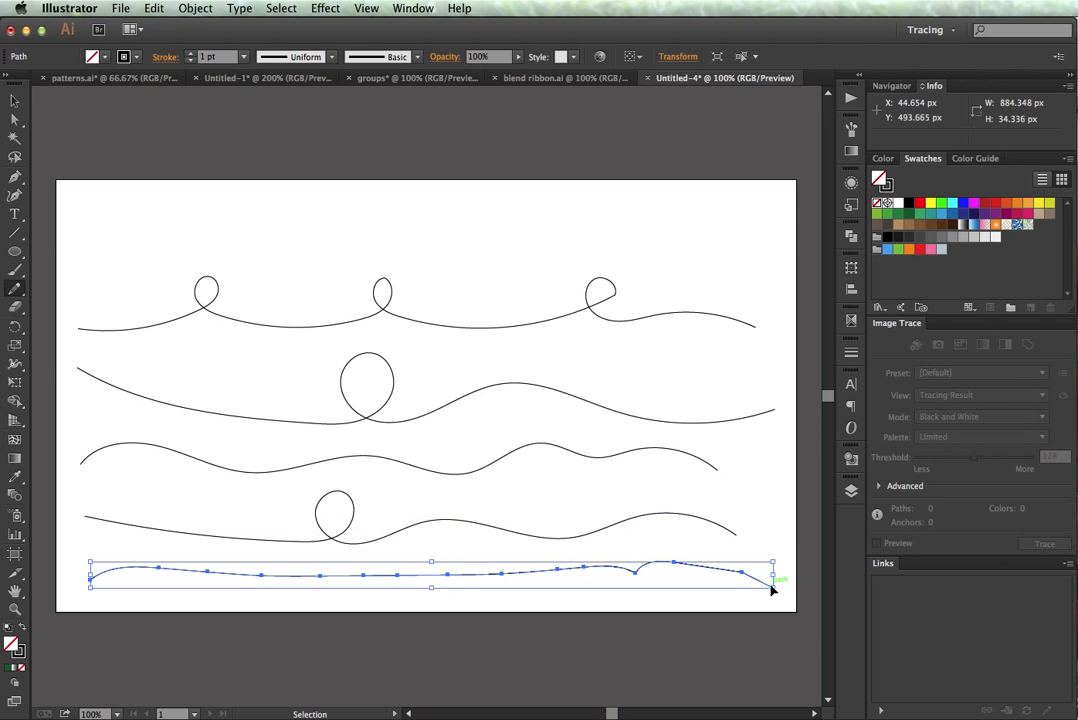
key(super+z)
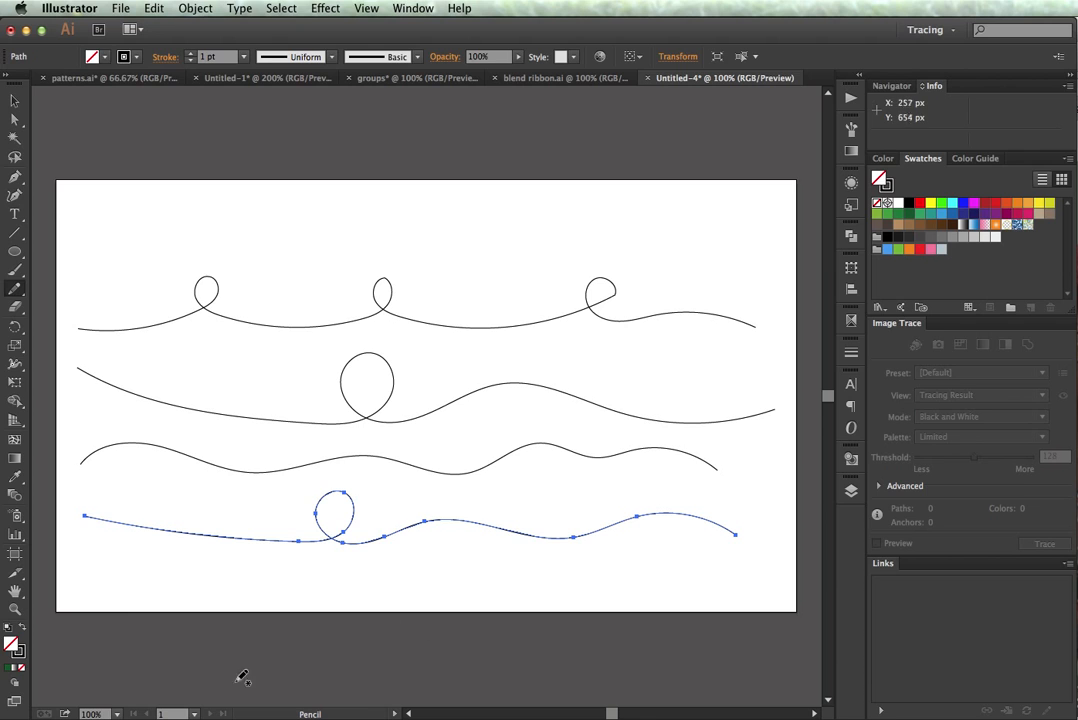
Draw a fifth wavy line about 849 px wide and 121 px high, crossing the fourth line, and deselect it.
mouse_move(97, 600)
mouse_down()
mouse_move(198, 526)
mouse_move(234, 530)
mouse_move(327, 575)
mouse_move(371, 566)
mouse_move(476, 510)
mouse_move(530, 515)
mouse_move(585, 550)
mouse_move(650, 567)
mouse_move(754, 548)
mouse_up()
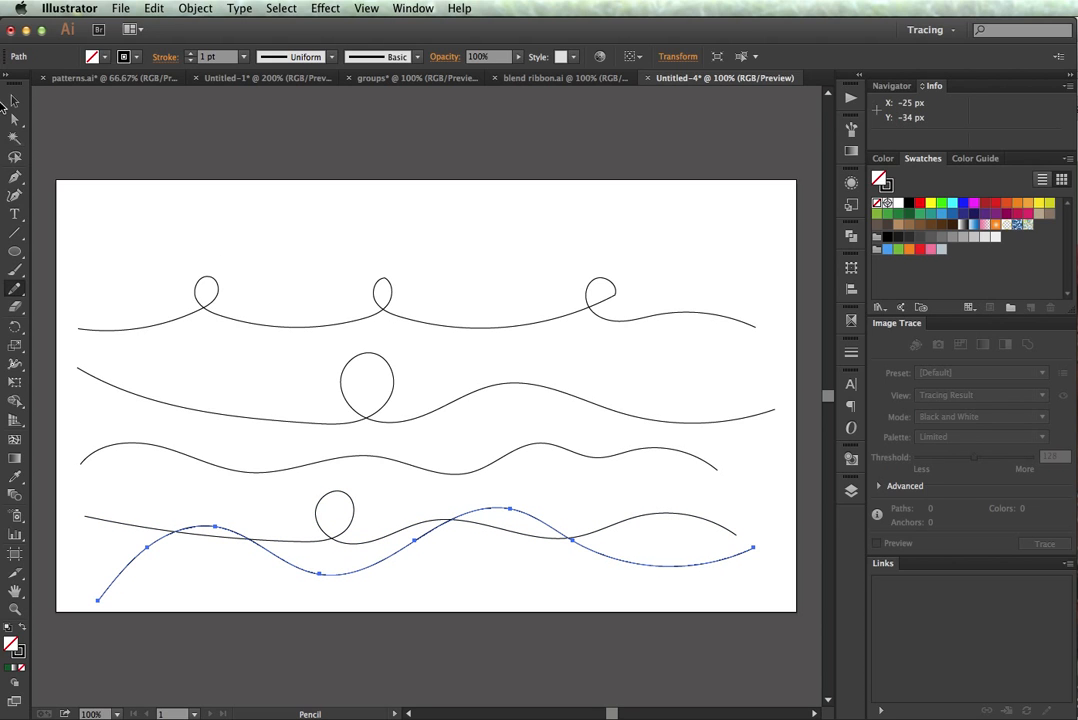
click(14, 103)
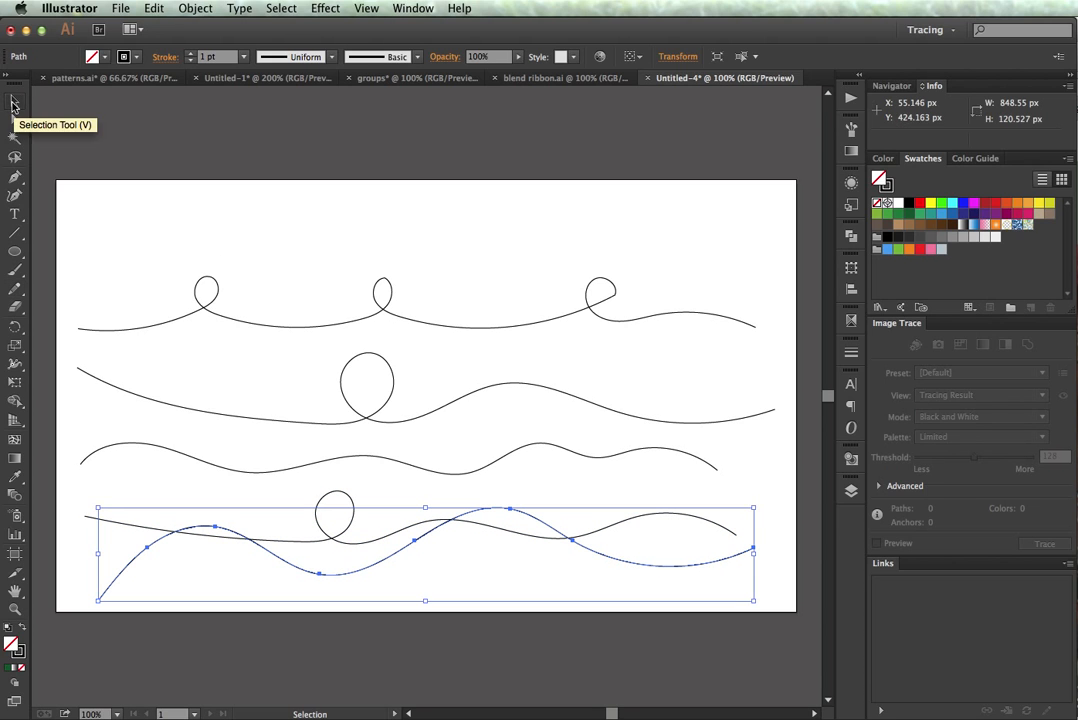
click(90, 215)
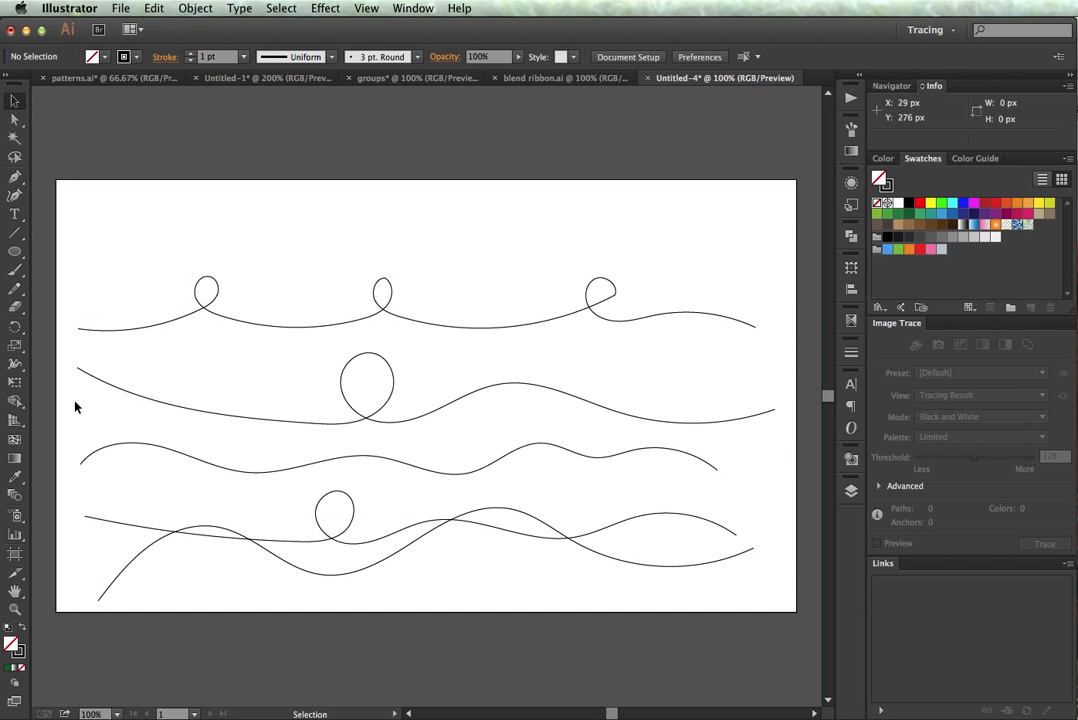
Blend the five freehand lines in order from the uppermost to the lowest with the Blend tool.
click(16, 500)
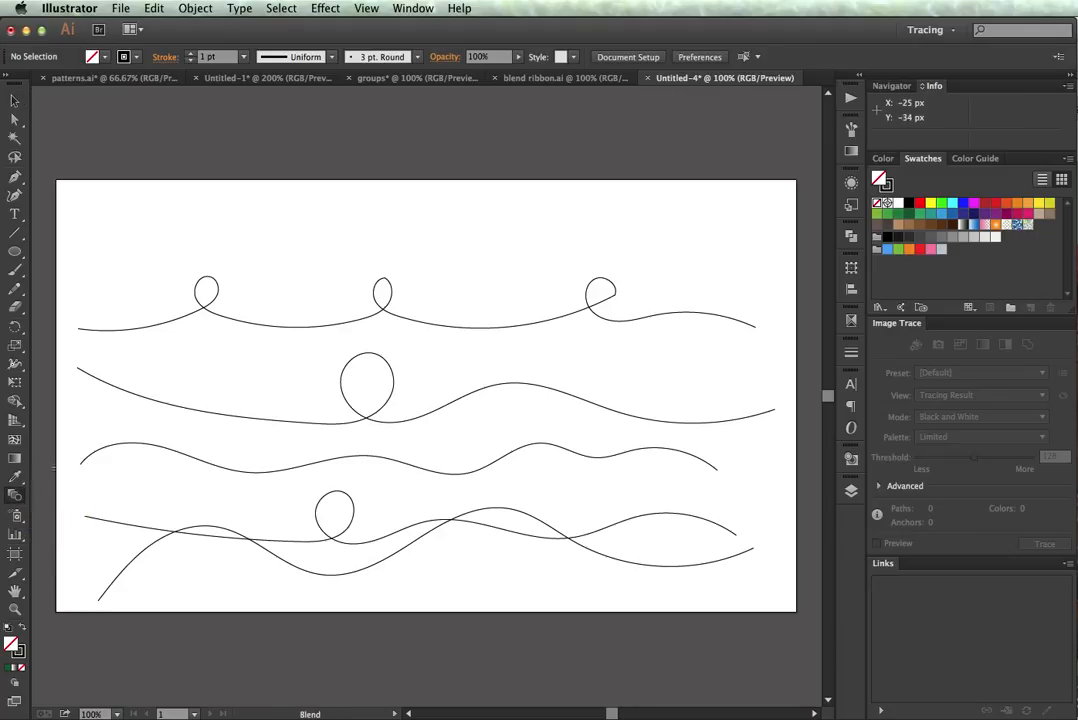
click(125, 330)
click(125, 392)
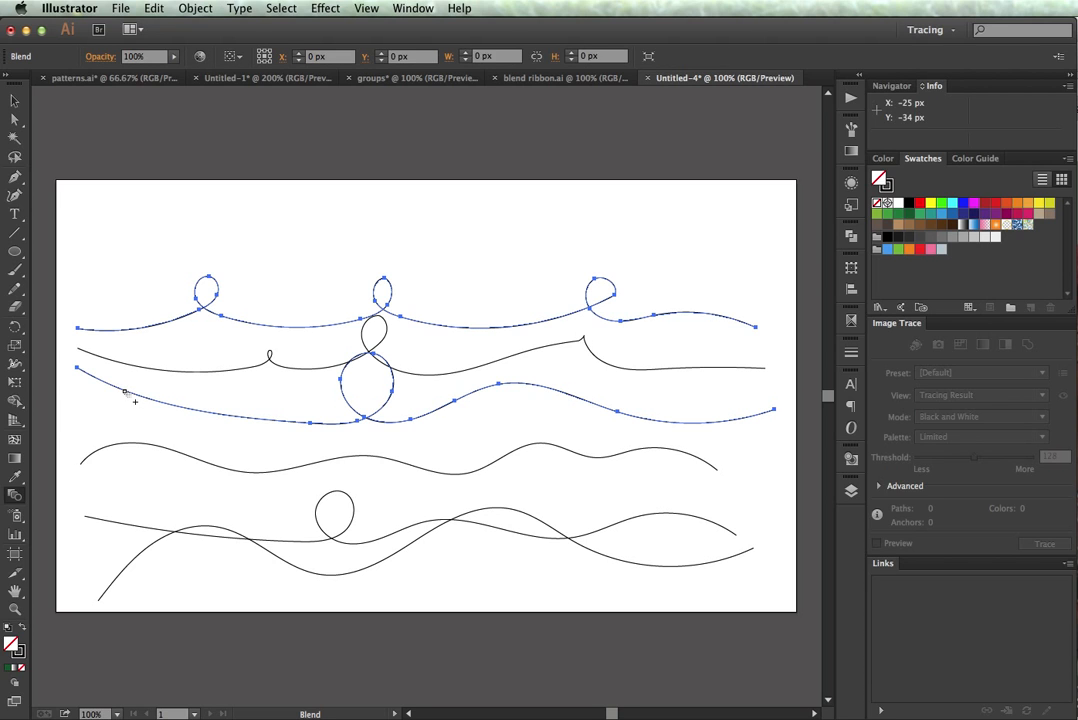
click(133, 446)
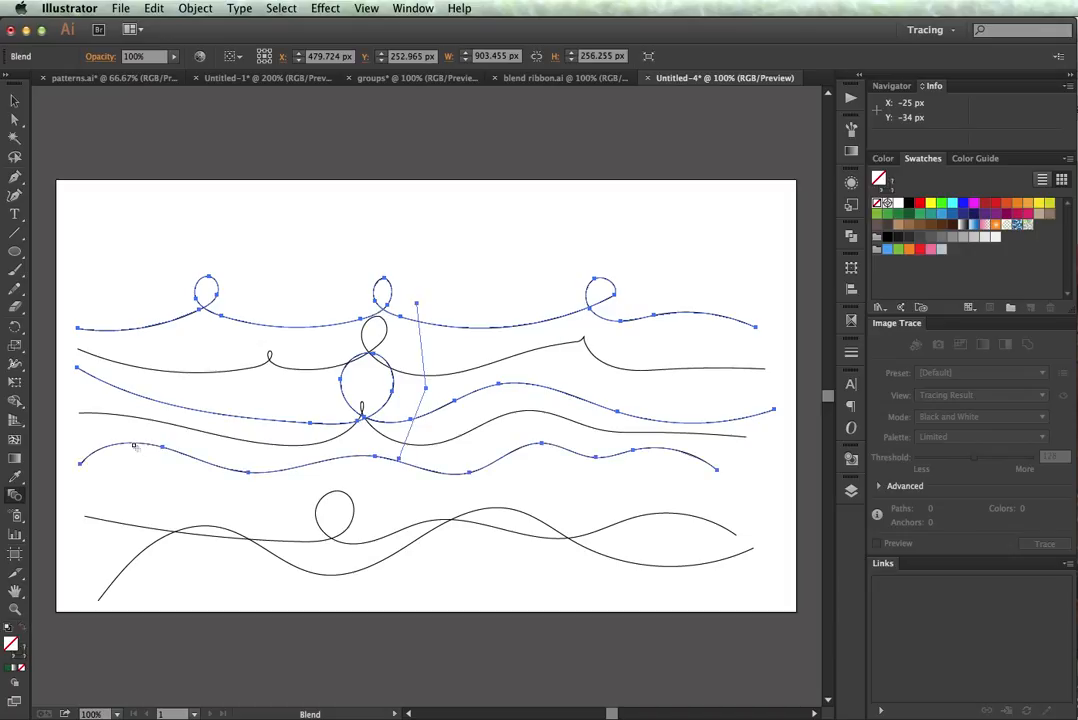
click(133, 528)
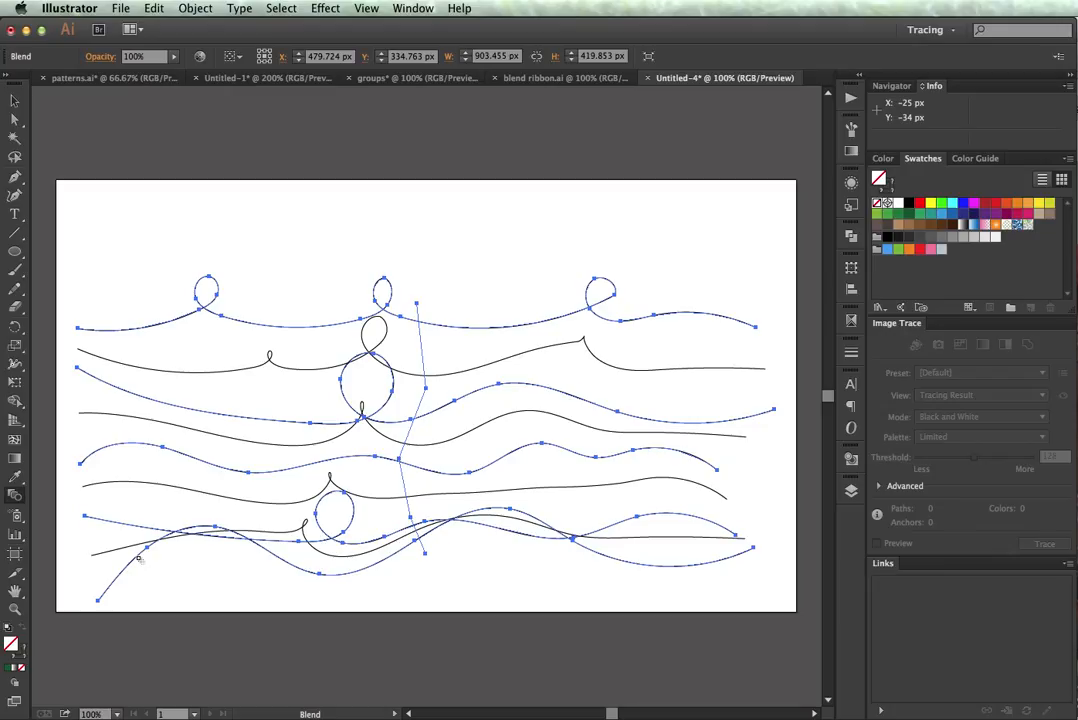
Enable the blend options preview and set the line blend's spacing to Specified Steps with a value of 10.
double_click(16, 497)
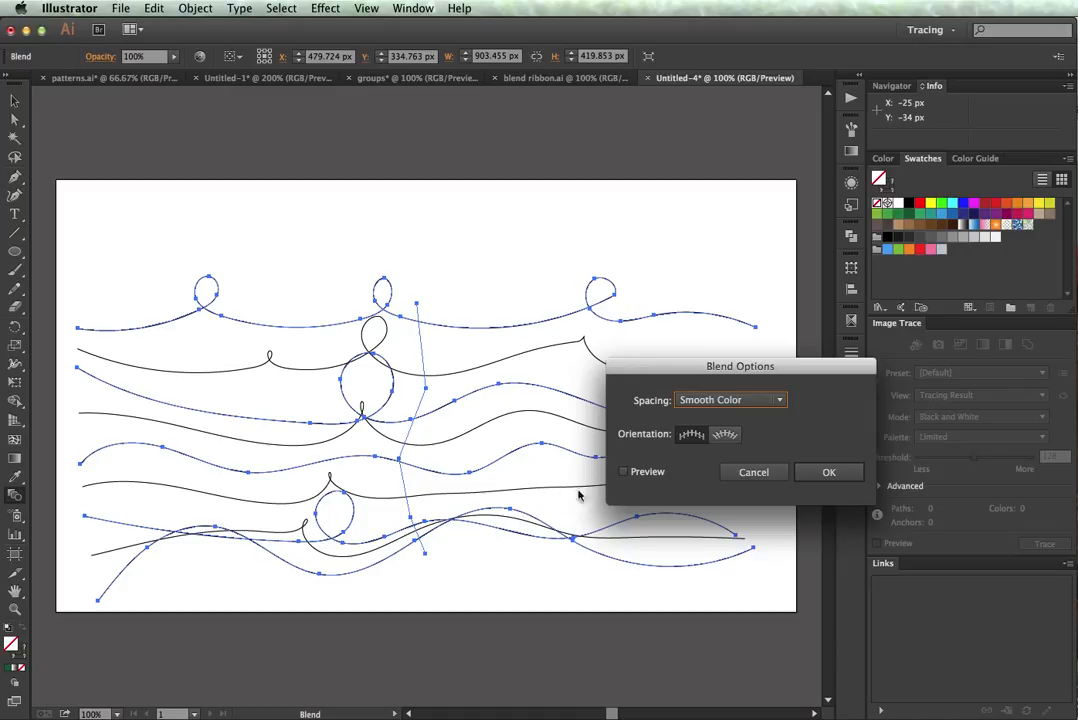
click(623, 472)
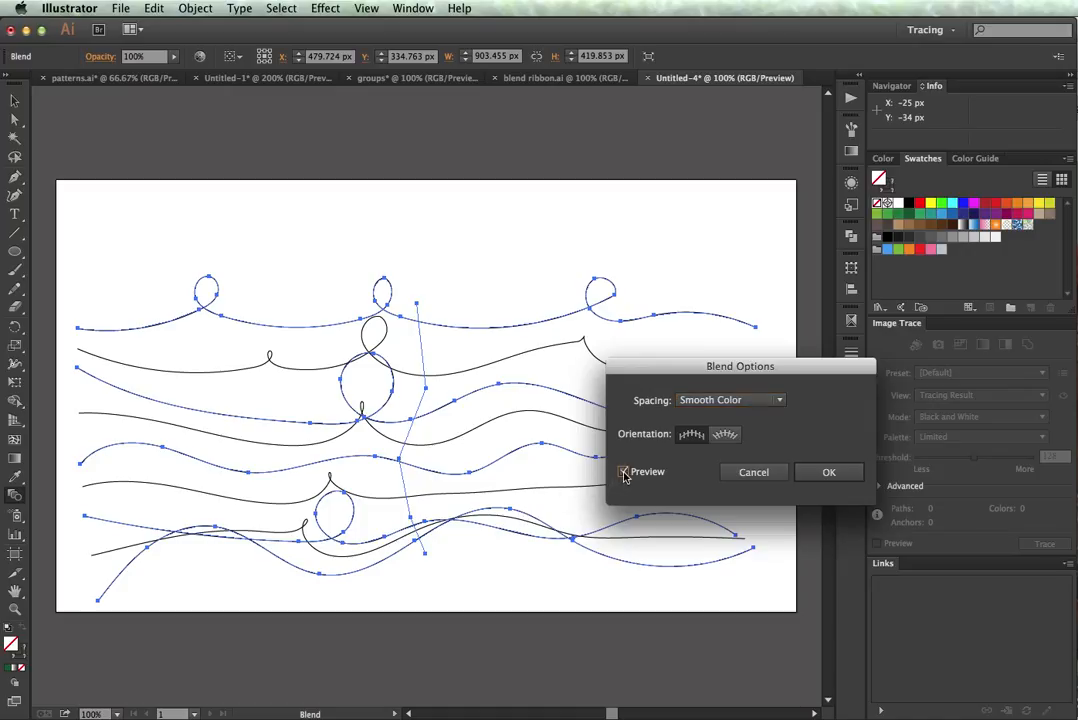
click(705, 401)
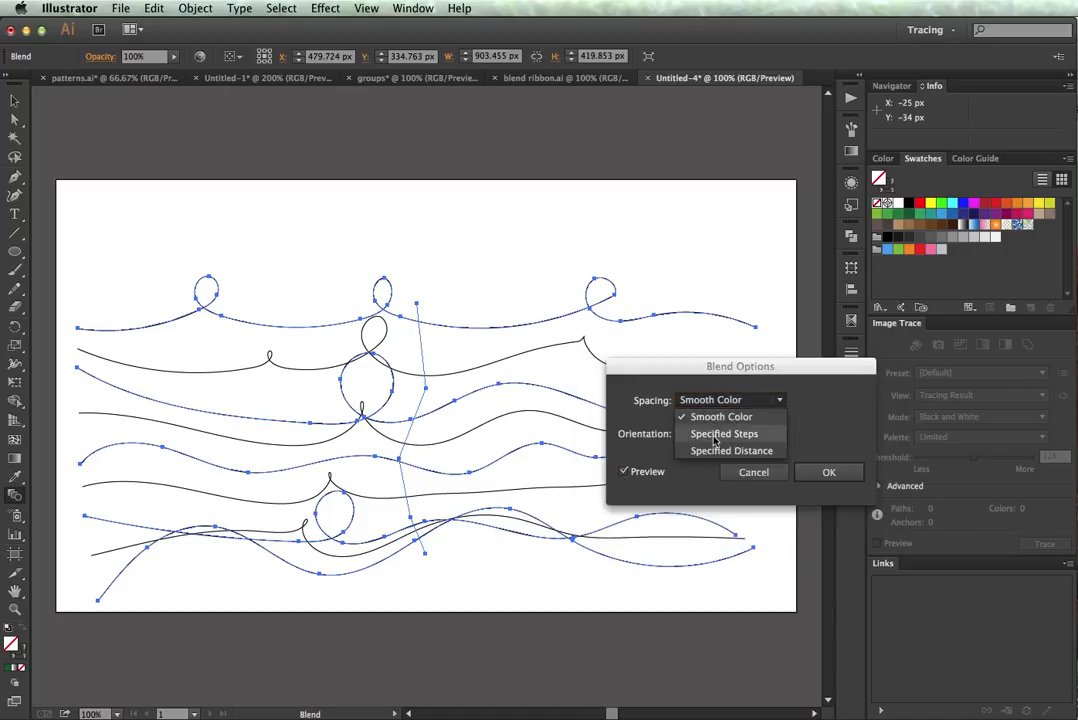
click(715, 438)
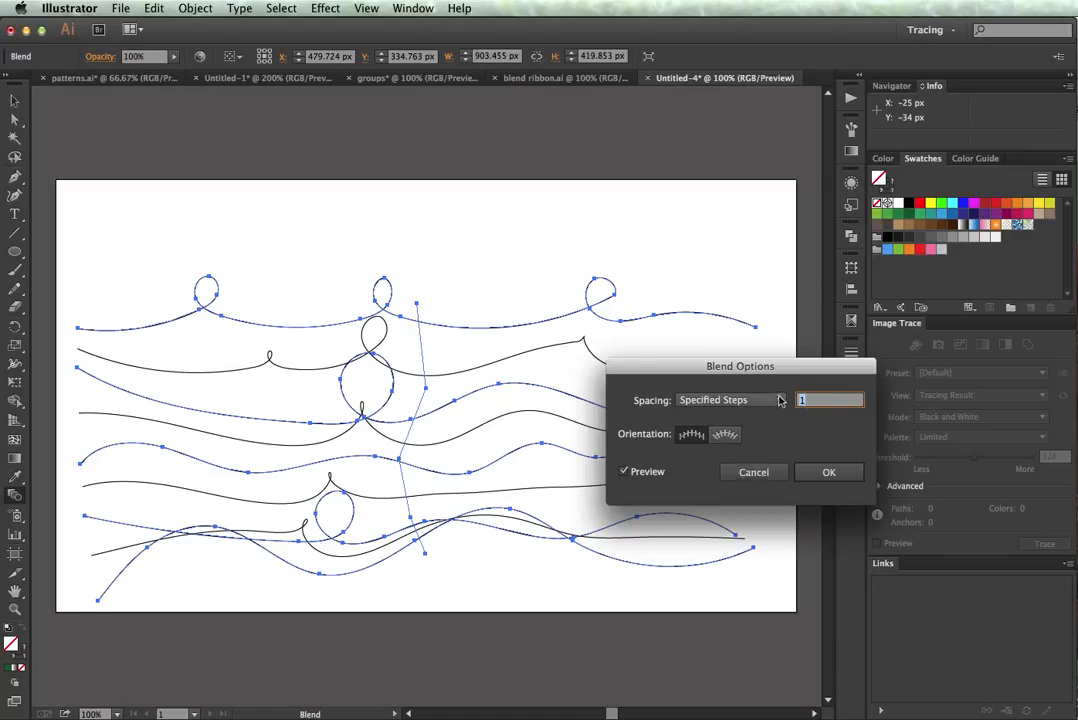
text(10)
key(Tab)
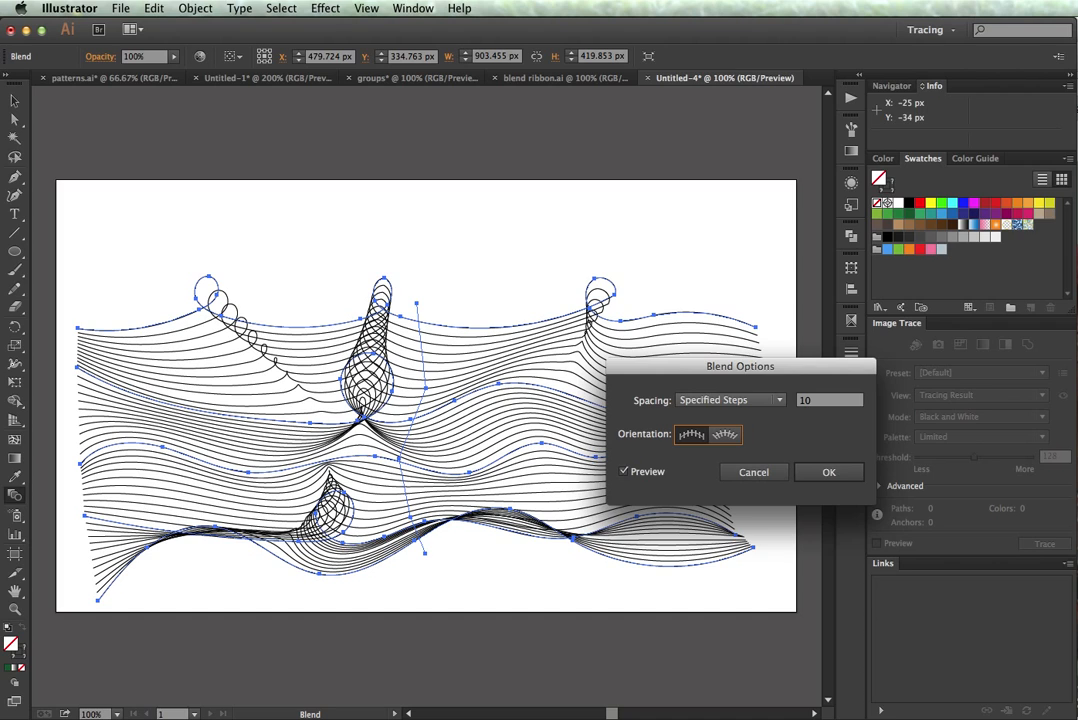
Try 30 specified steps for the line blend.
click(812, 401)
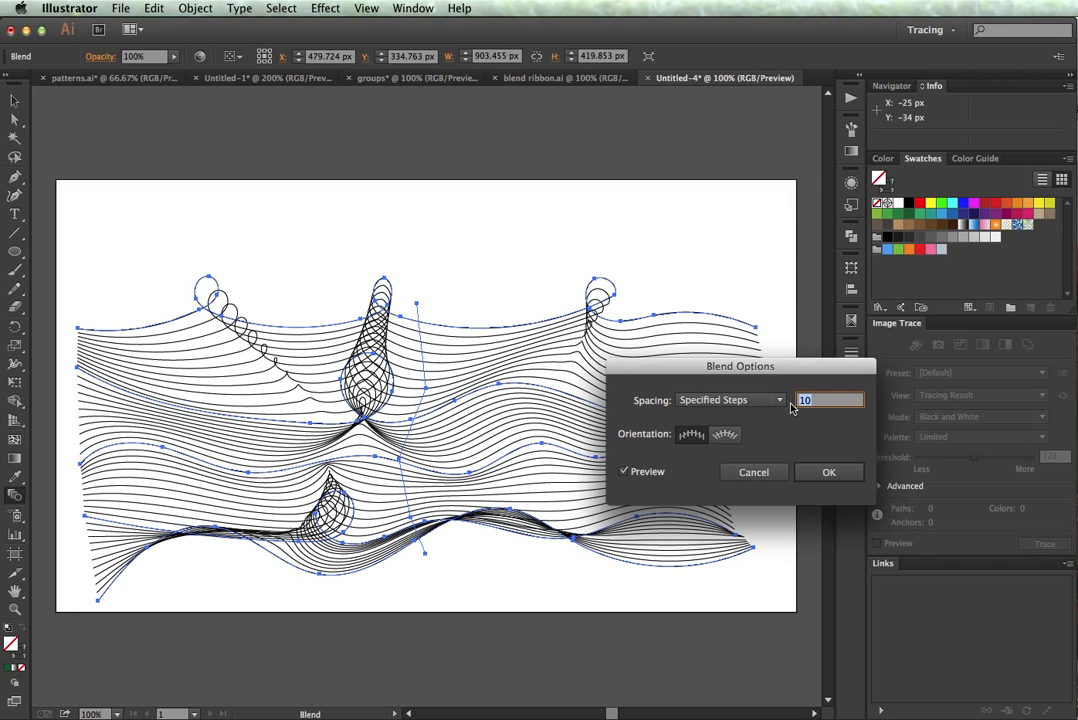
text(30)
key(Tab)
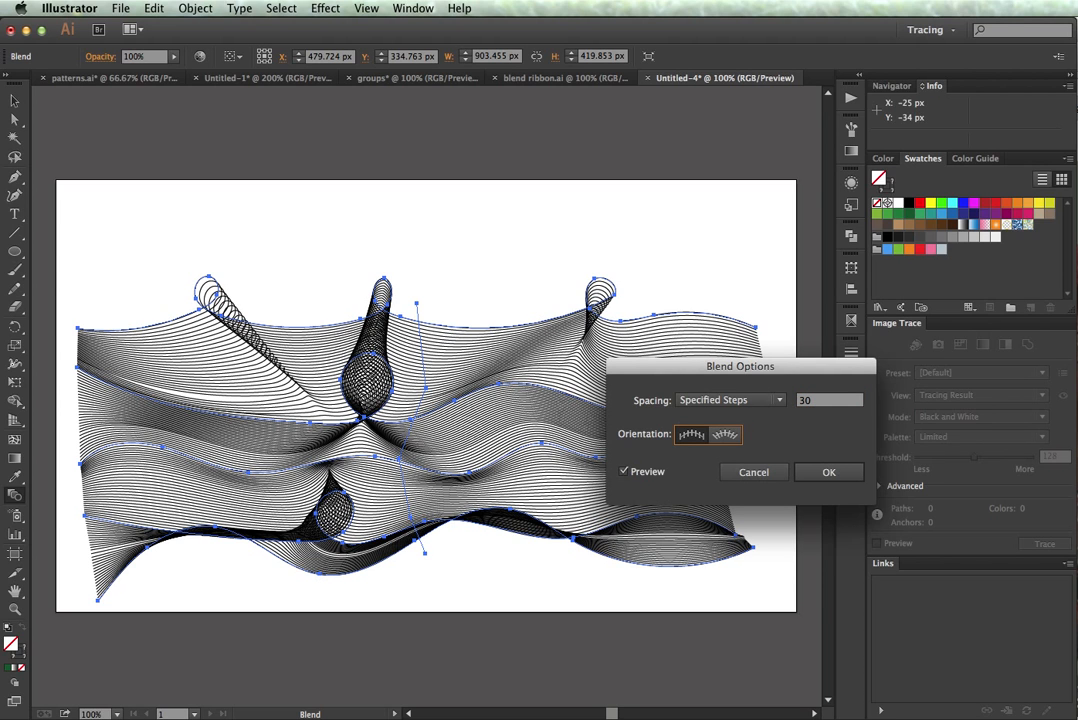
Set the line blend to 50 specified steps and apply the blend options.
click(801, 401)
text(50)
key(Tab)
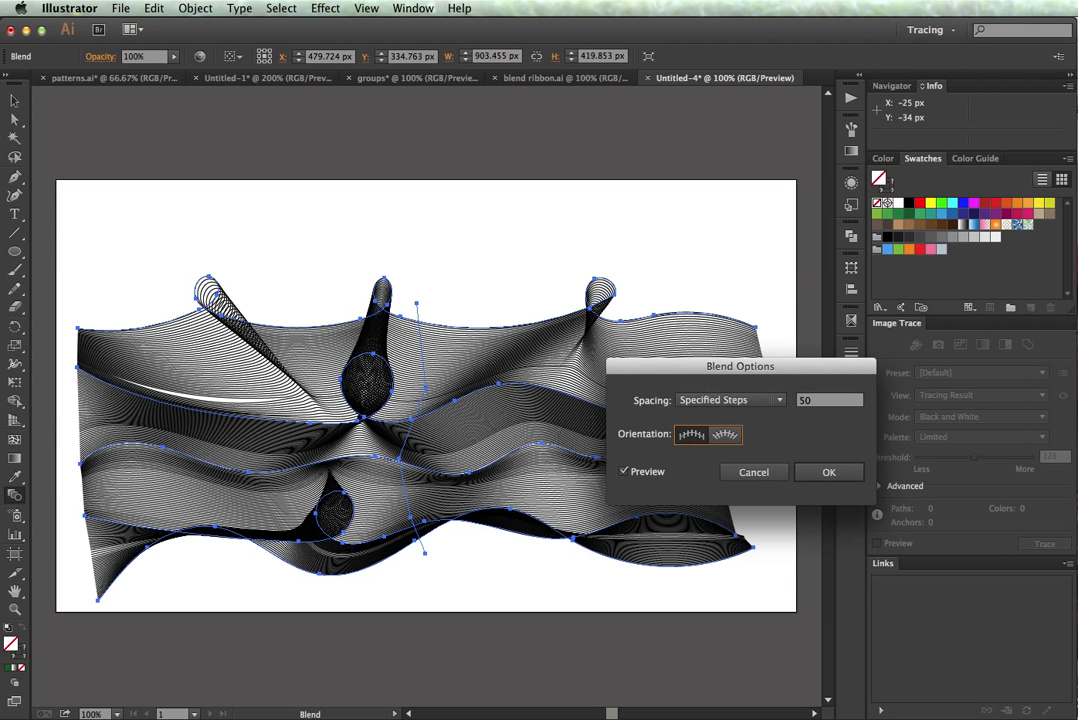
click(828, 474)
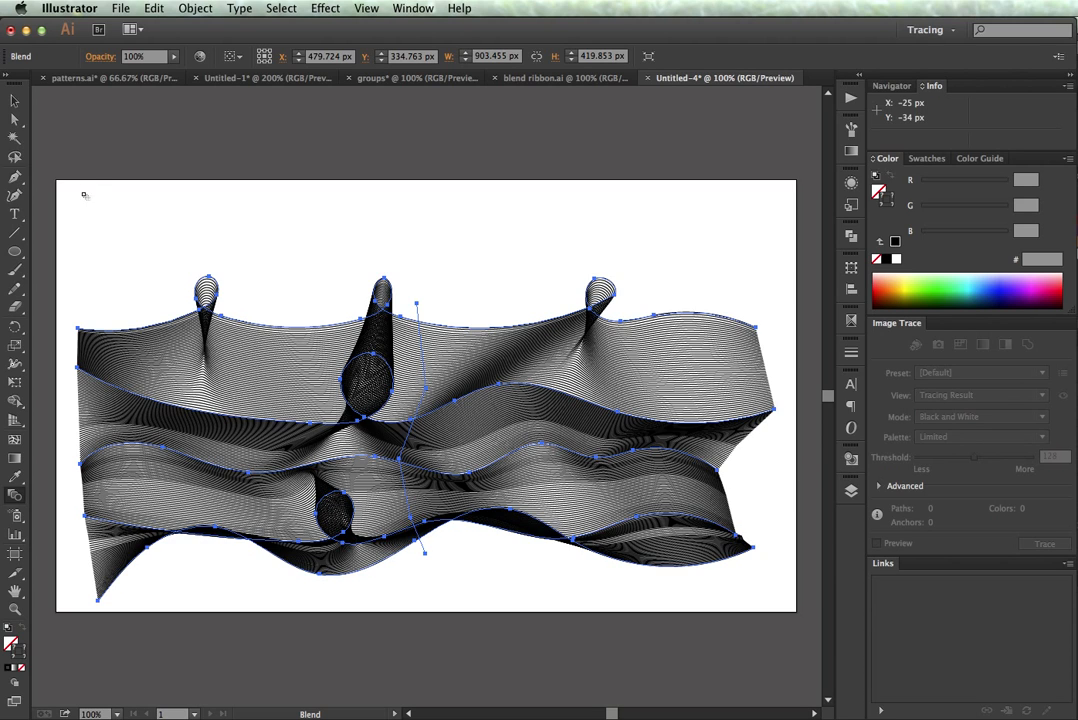
Load the Spectrums gradient library and apply its bright rainbow gradient to the strokes of the blended lines.
click(16, 100)
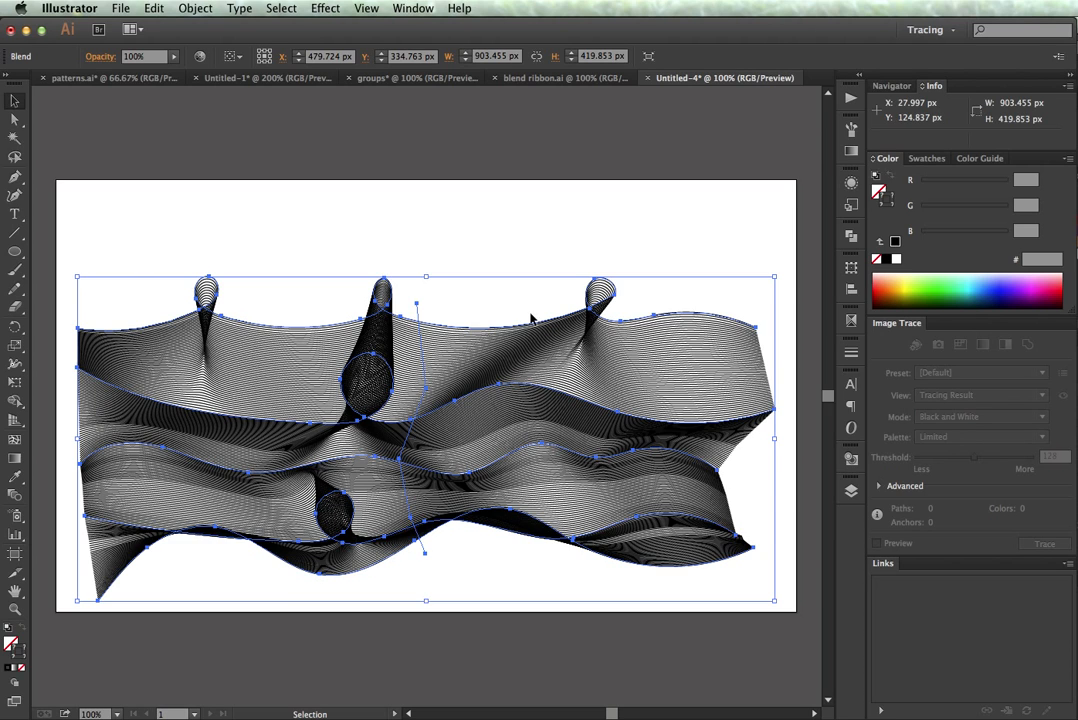
click(918, 162)
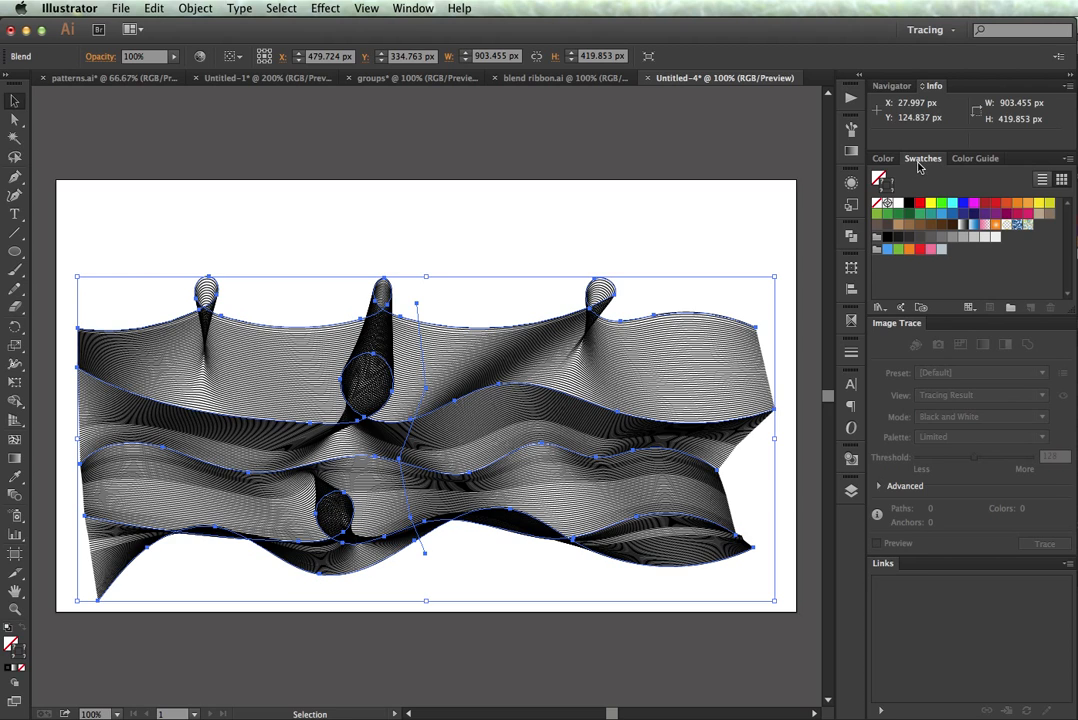
click(880, 308)
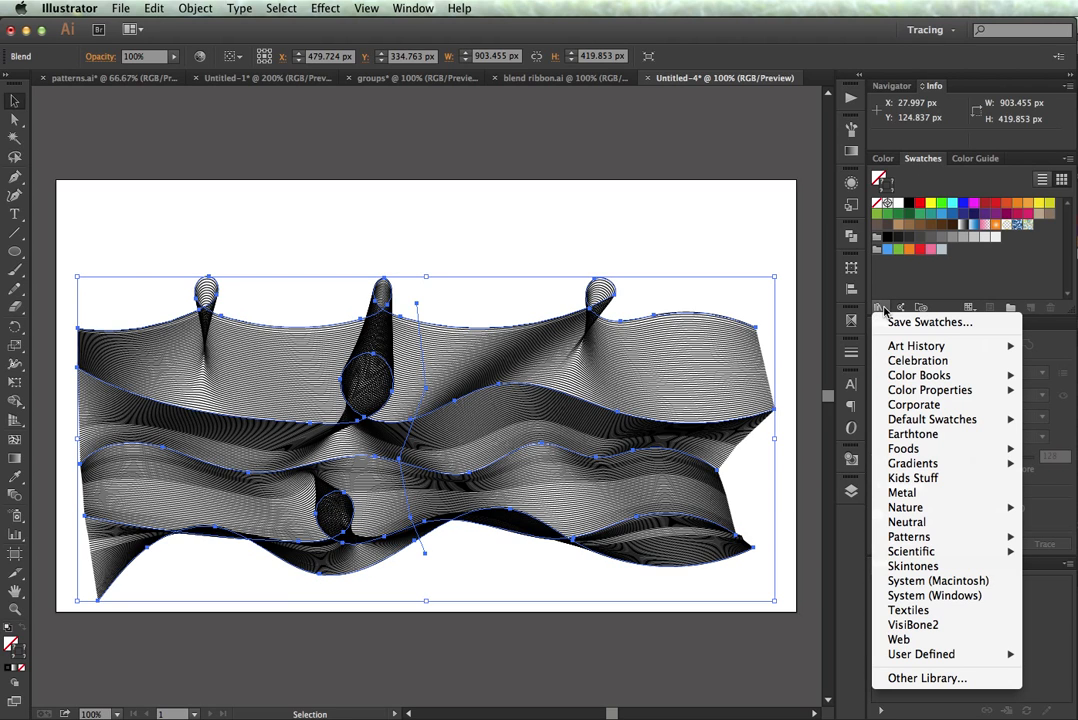
mouse_move(906, 466)
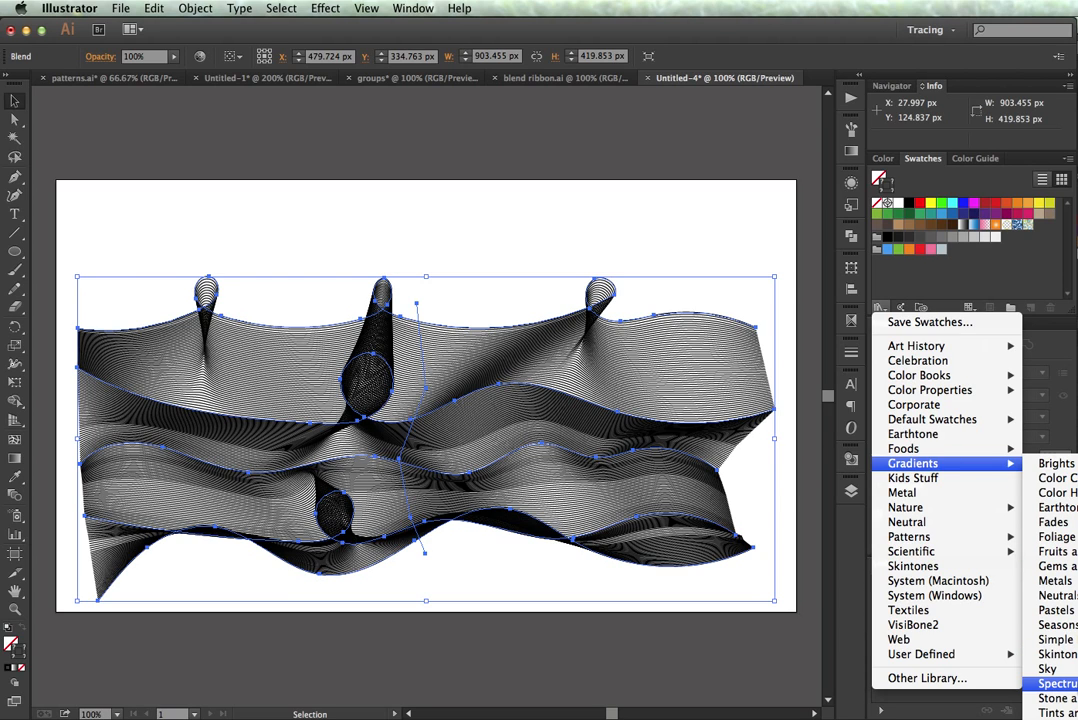
click(1055, 683)
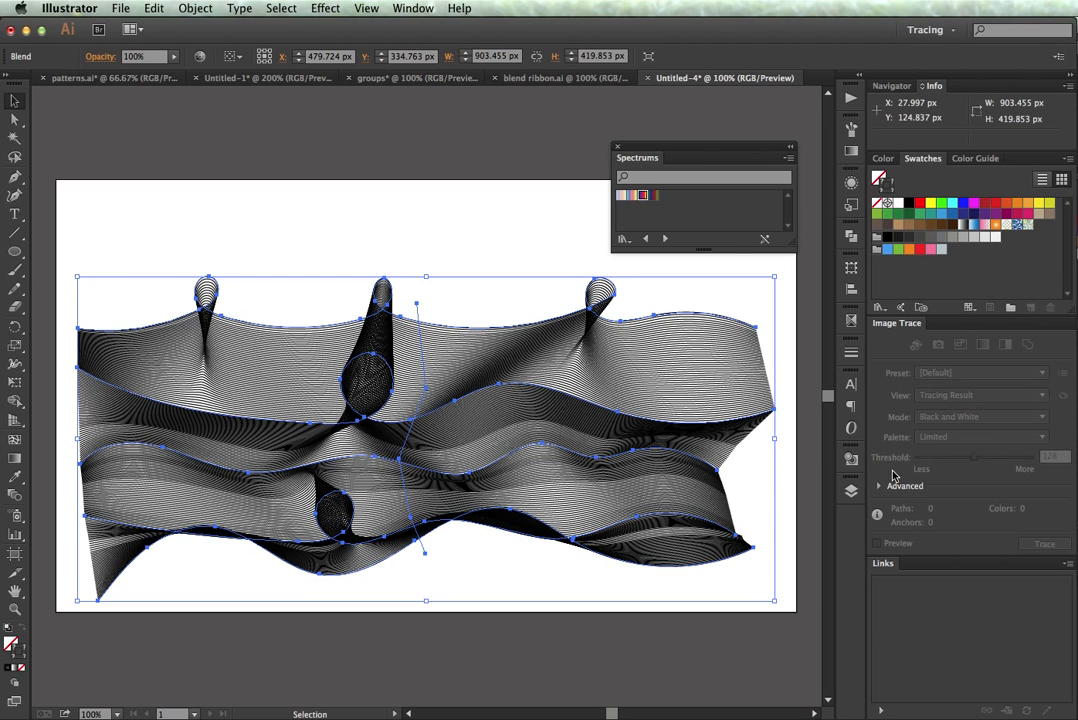
drag(698, 150, 703, 118)
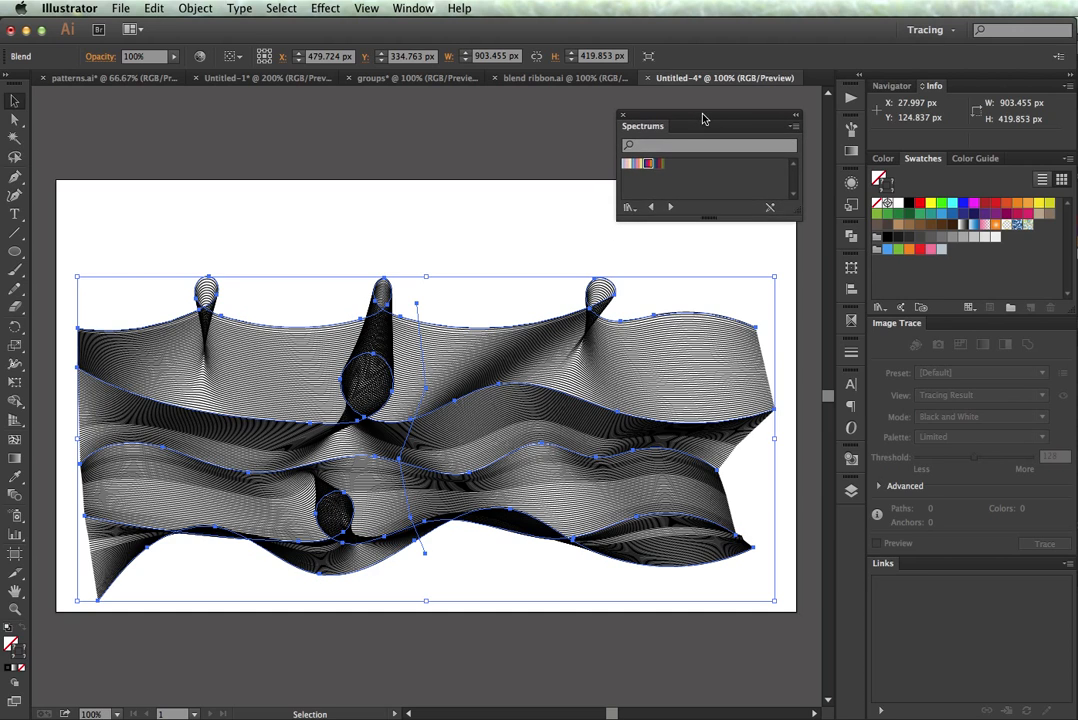
click(648, 165)
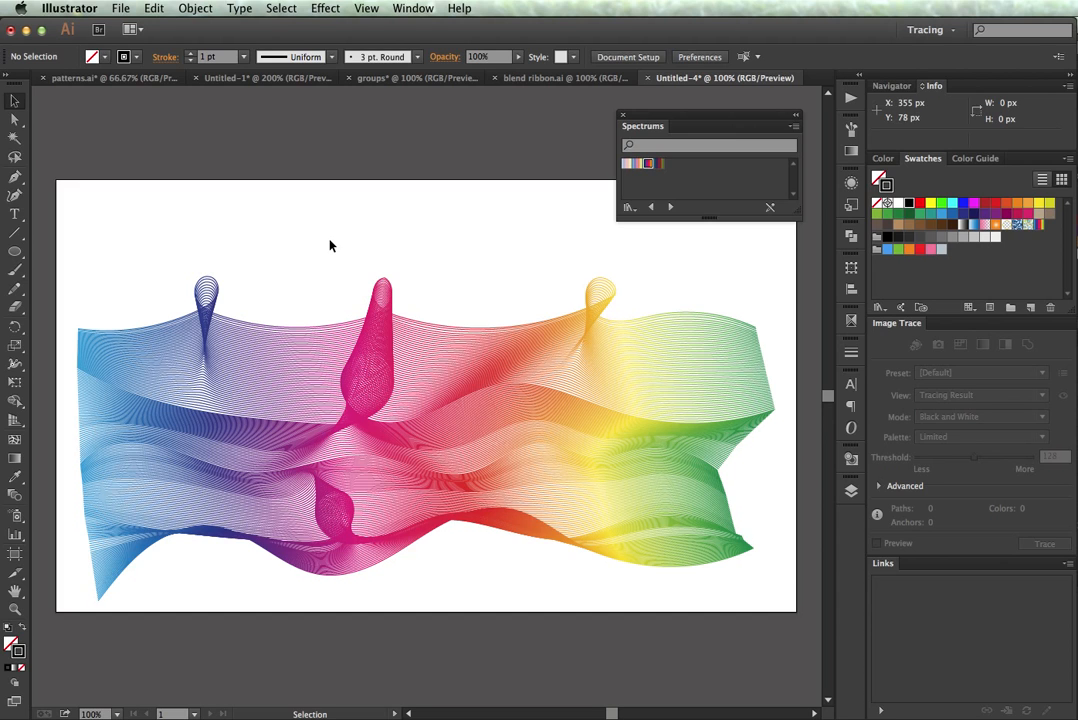
Open the rainbow blend's options with the preview enabled and try 30 specified steps.
click(281, 363)
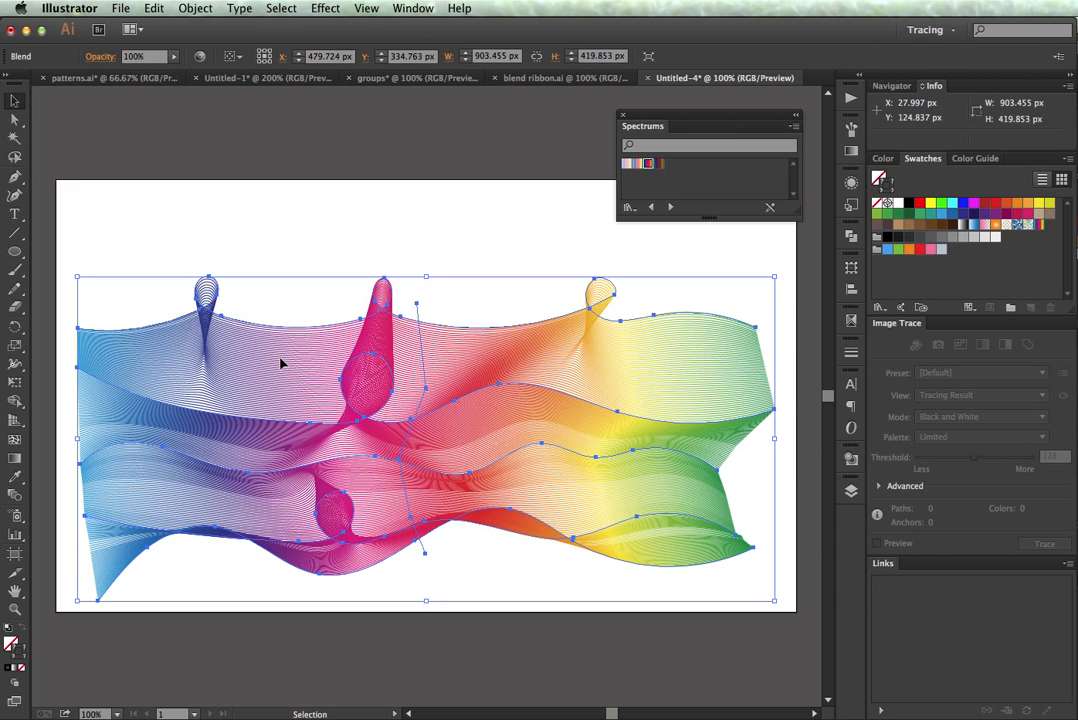
double_click(13, 498)
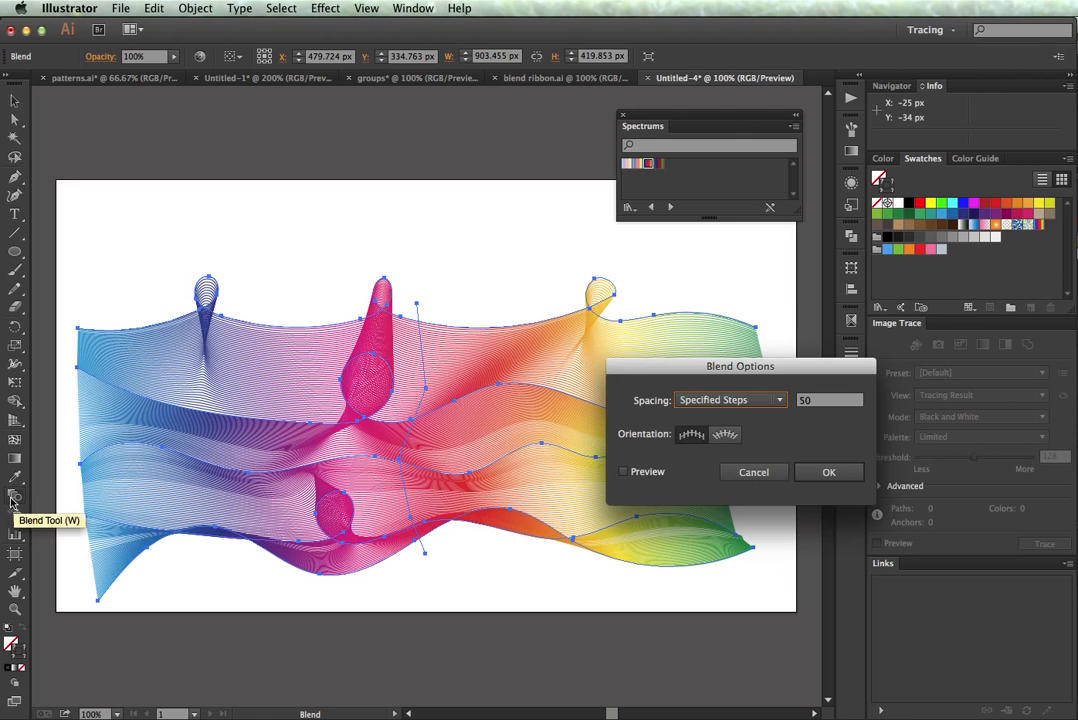
click(623, 472)
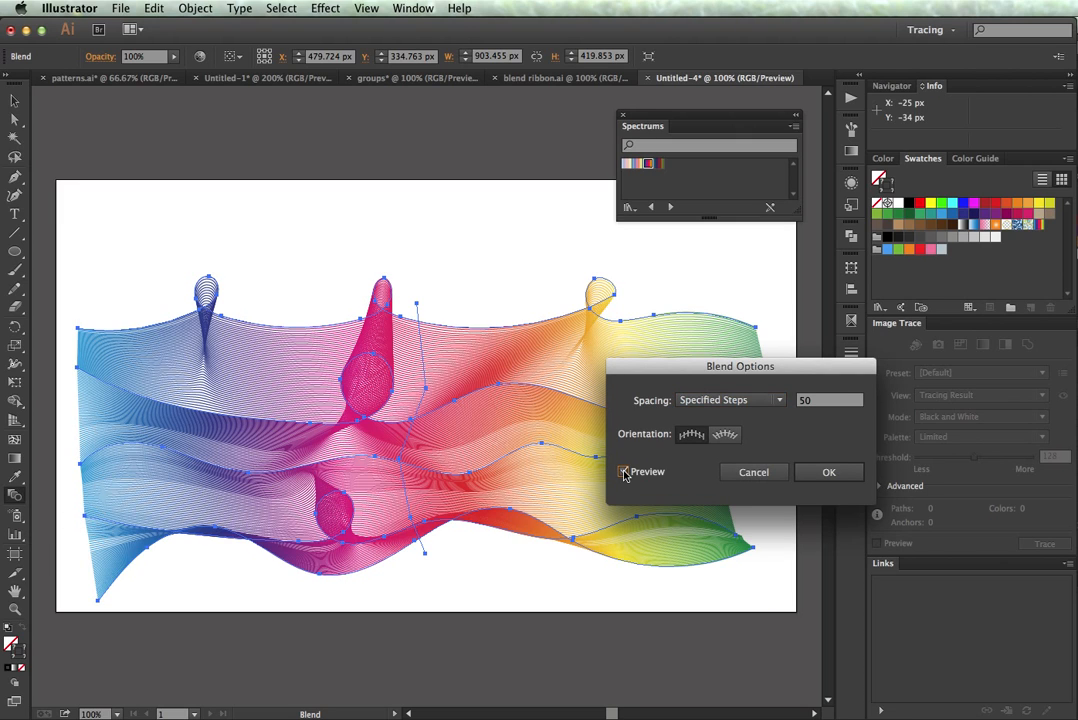
click(803, 401)
double_click(803, 400)
text(30)
key(Tab)
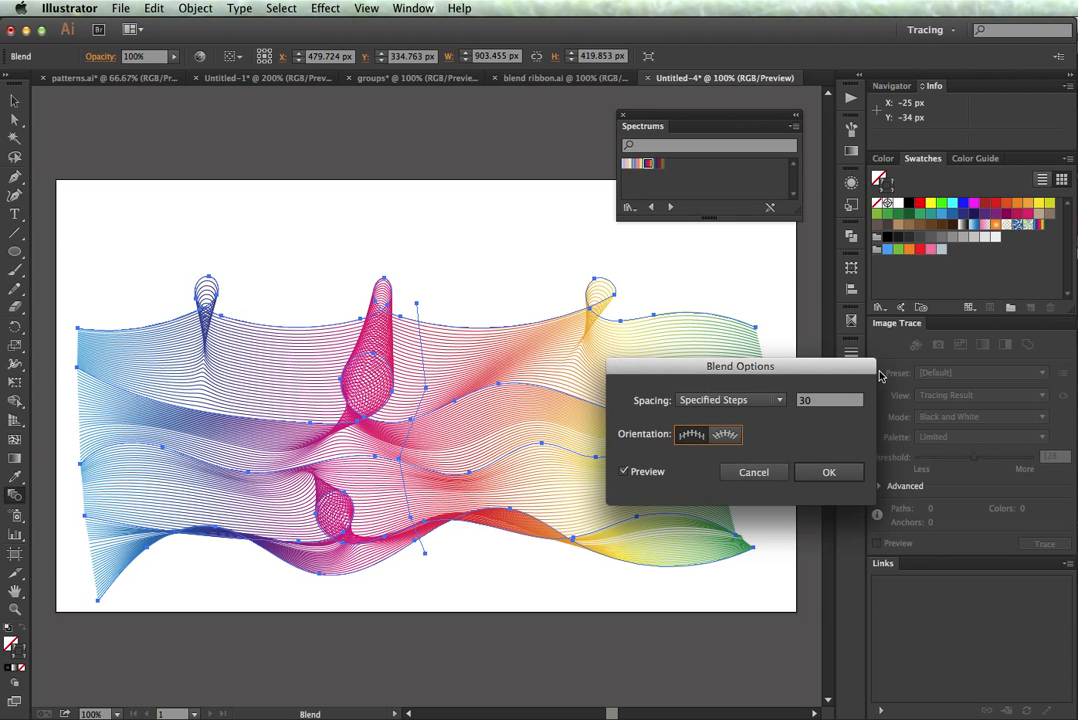
Set the rainbow blend to 60 specified steps, apply the options and deselect the ribbon.
double_click(800, 401)
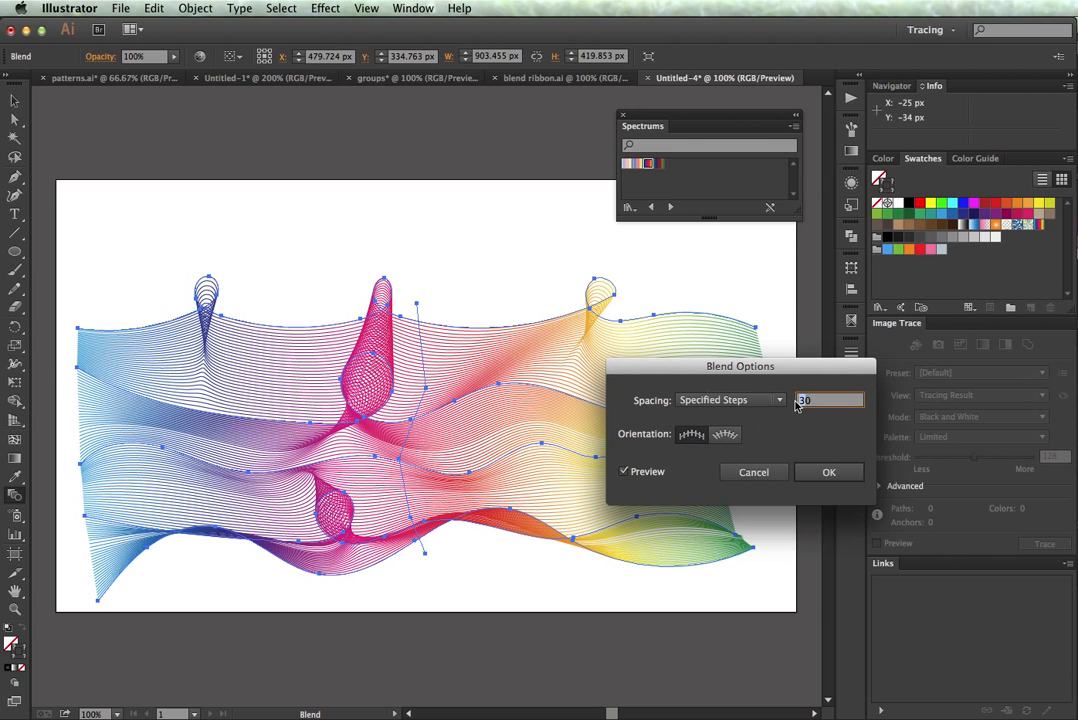
text(60)
key(Tab)
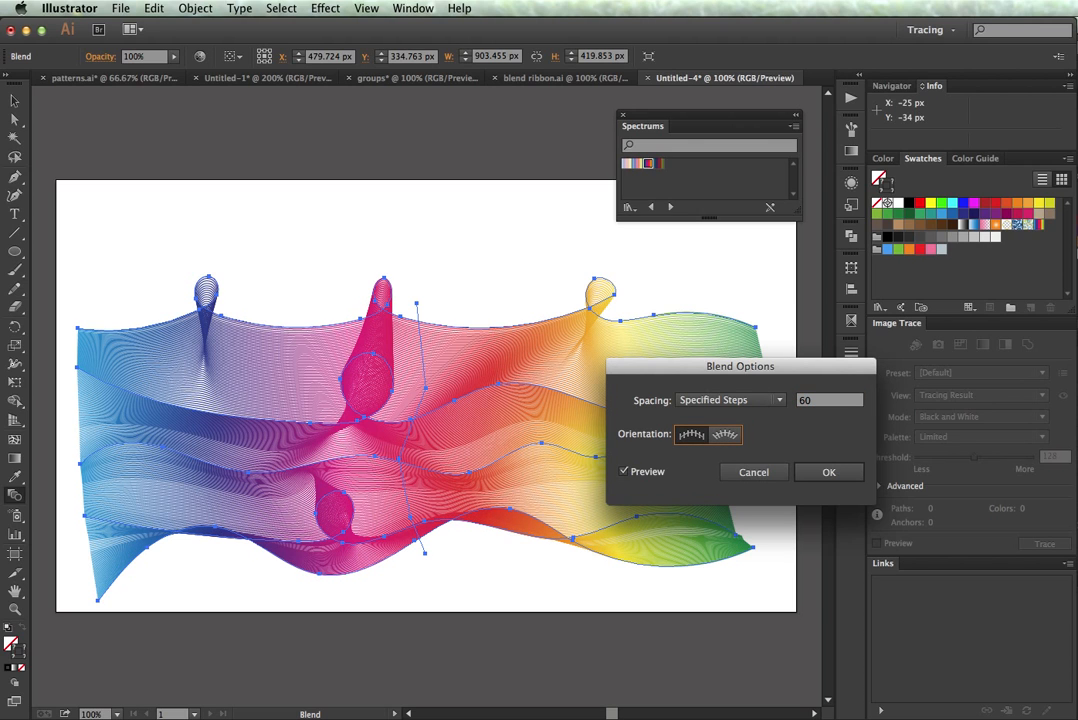
click(829, 471)
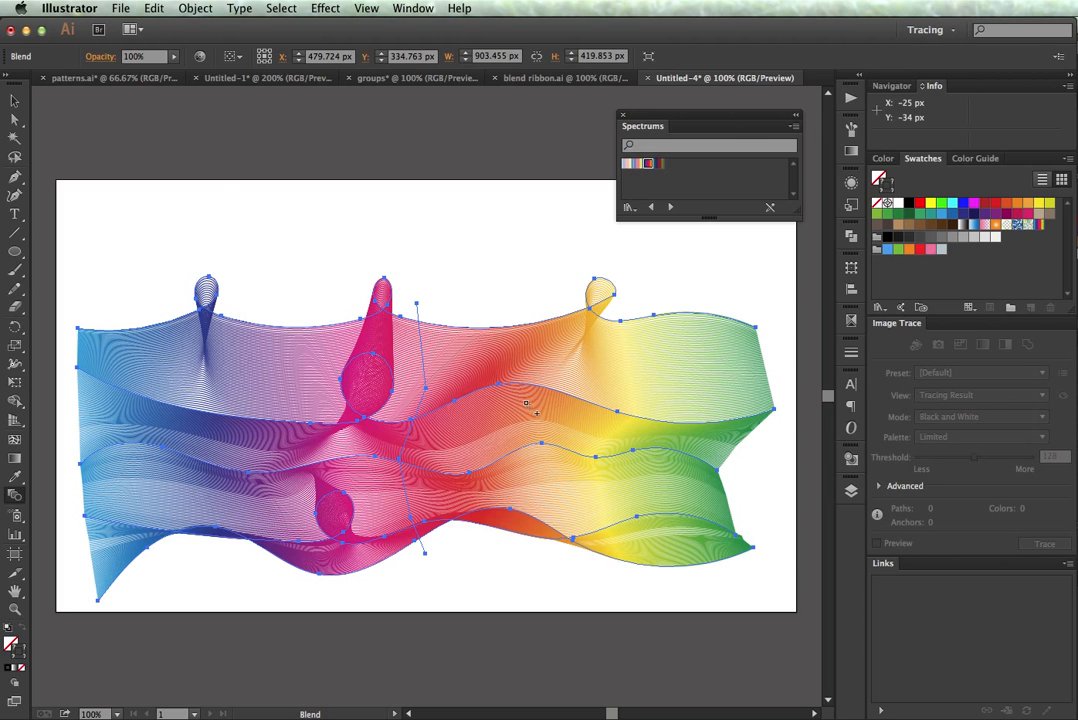
click(14, 100)
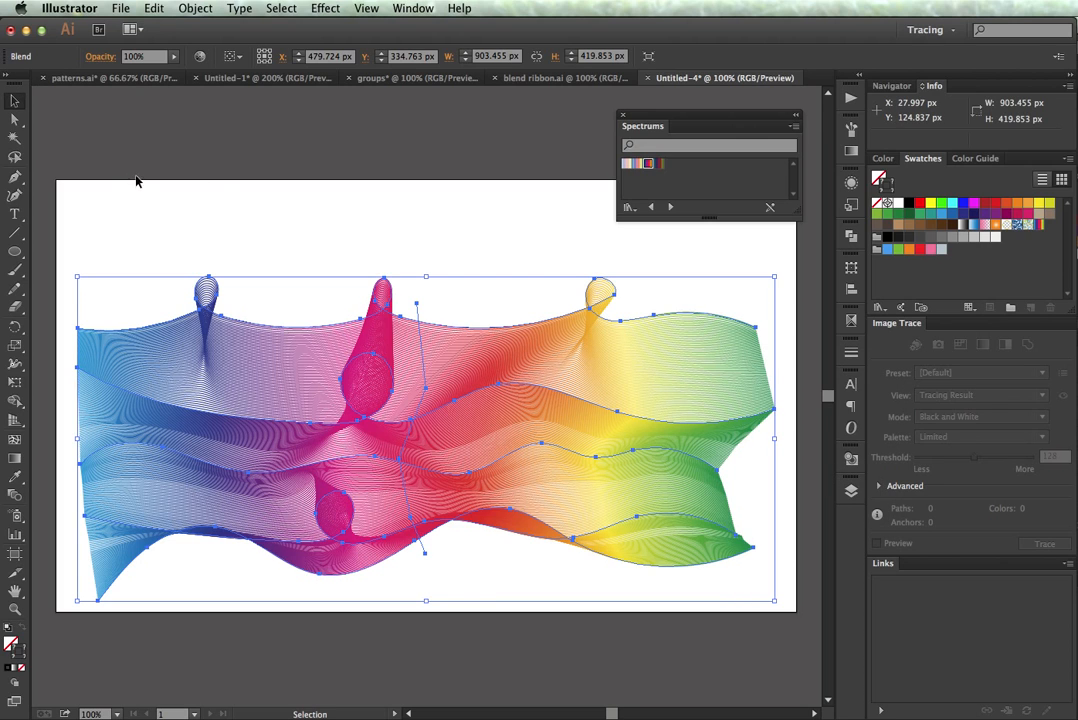
click(175, 232)
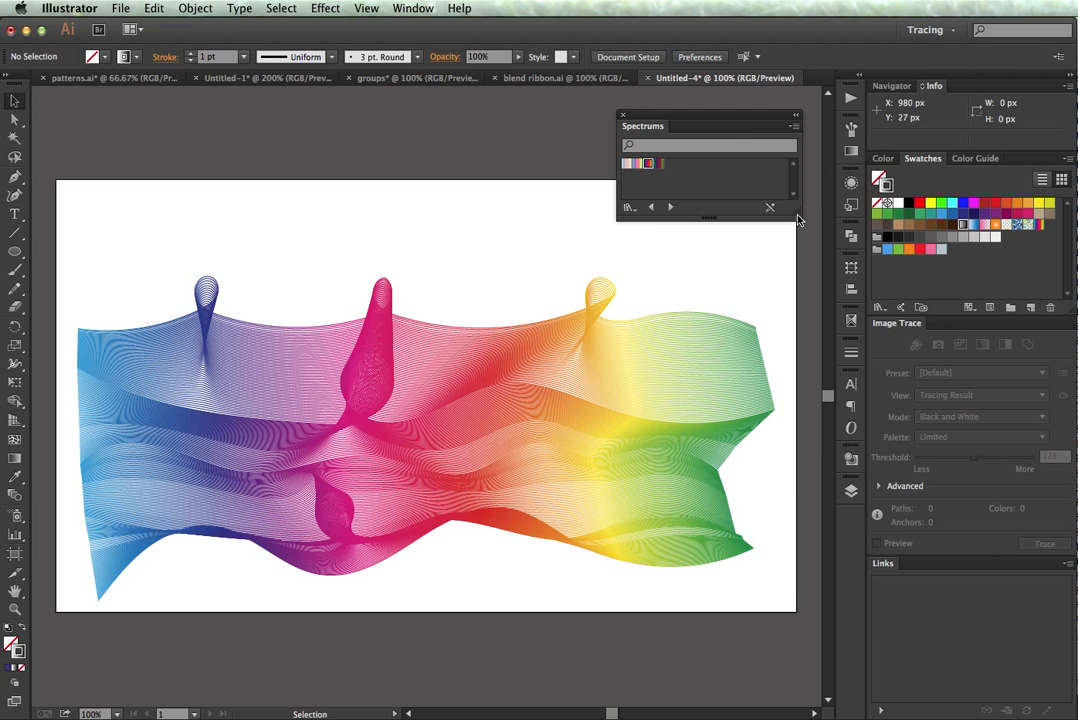
Display the gradient settings and expand the rainbow blend with Object, Fill and Stroke included.
click(638, 352)
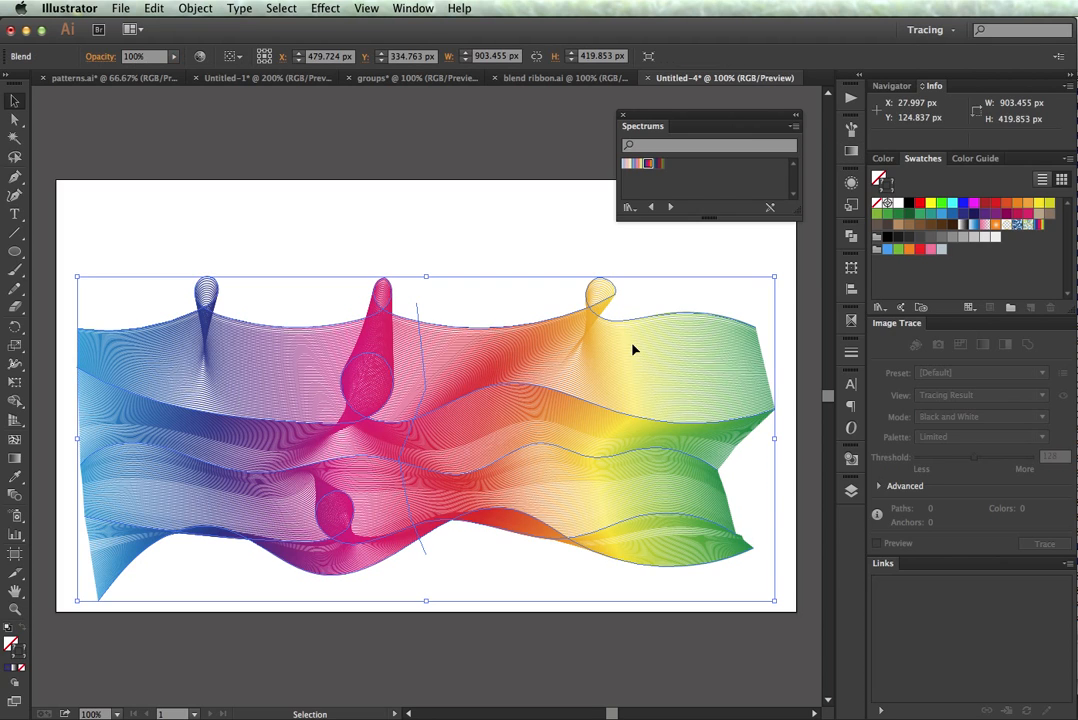
click(849, 151)
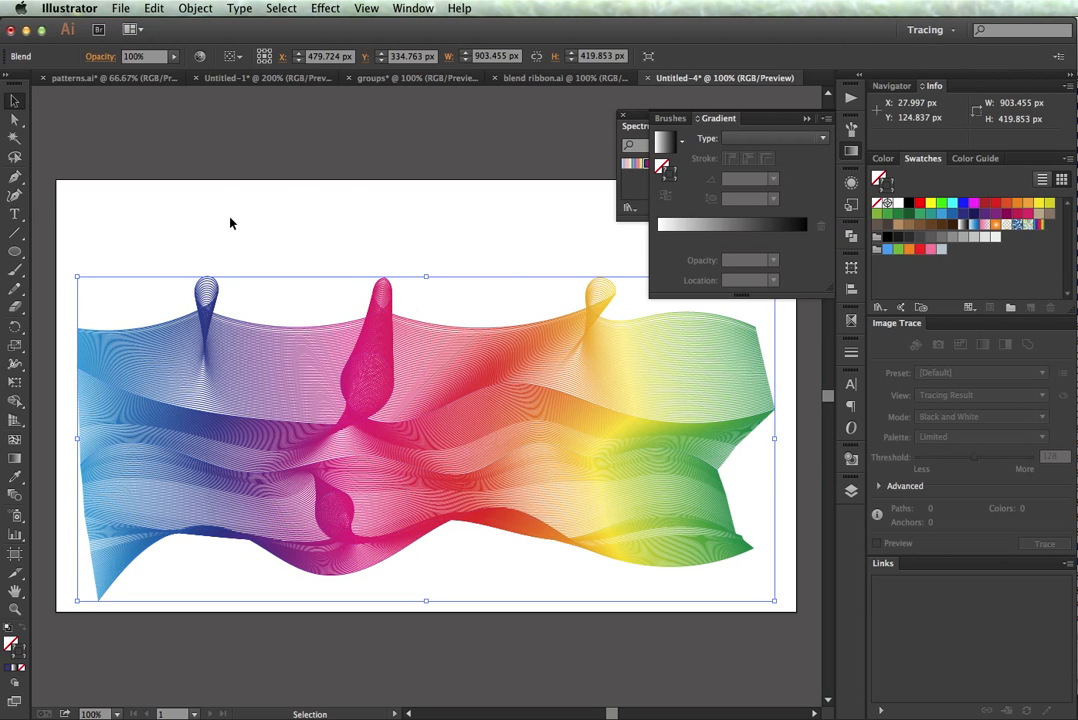
click(185, 12)
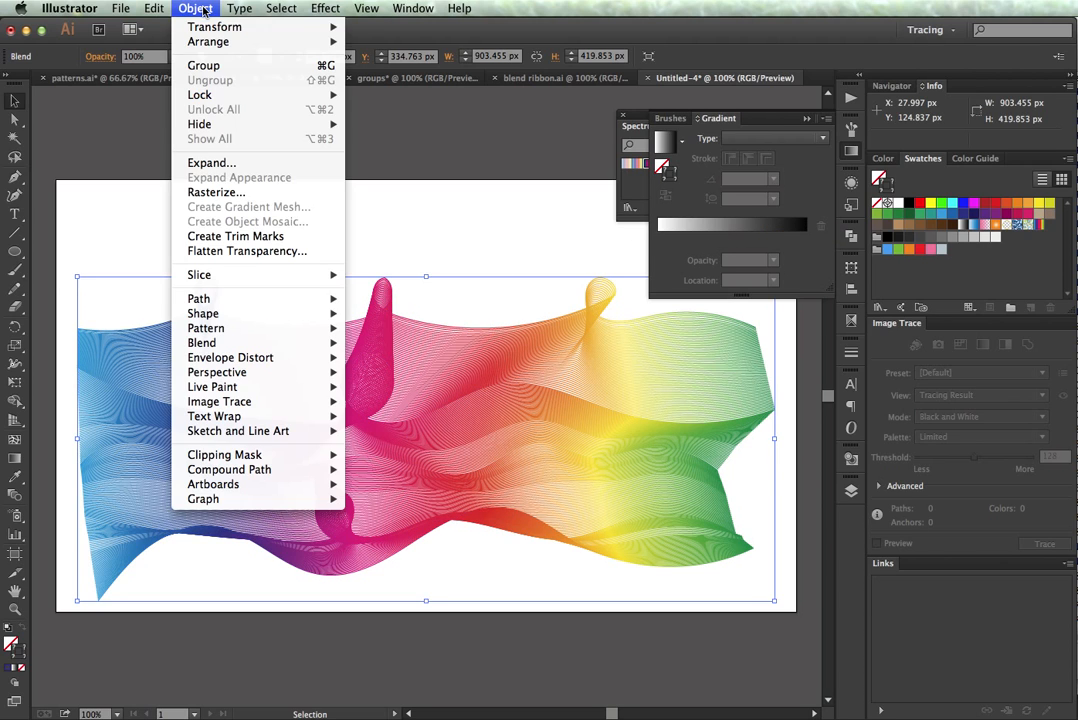
click(211, 163)
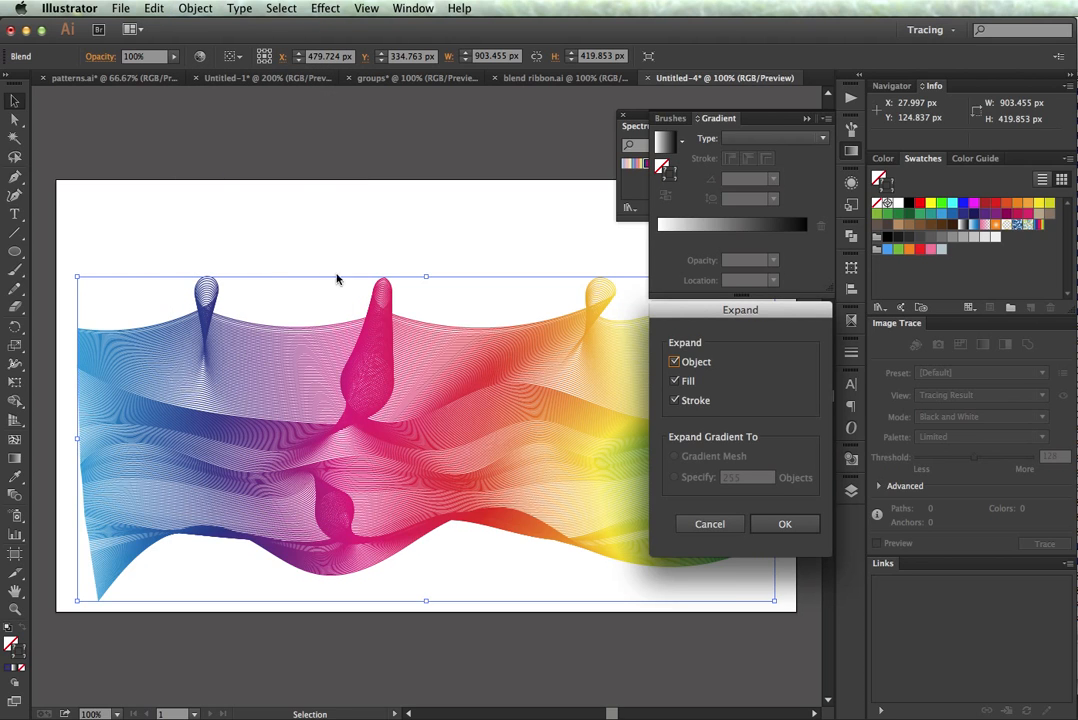
click(762, 523)
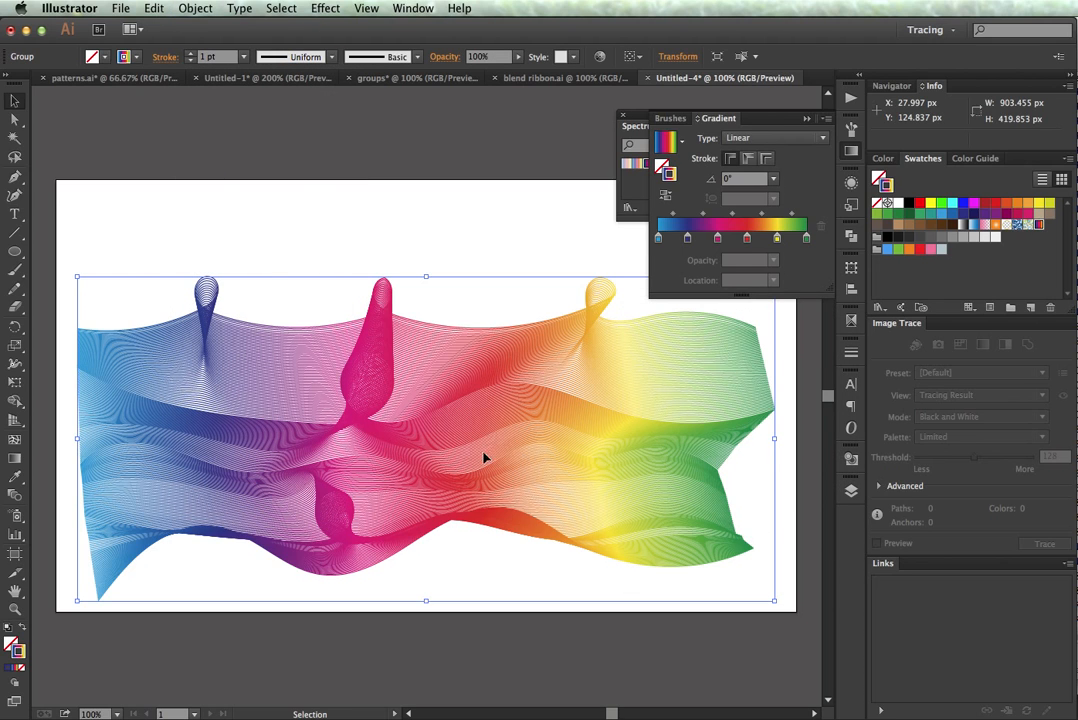
Show the selection edges of the expanded ribbon and hide them again.
click(368, 8)
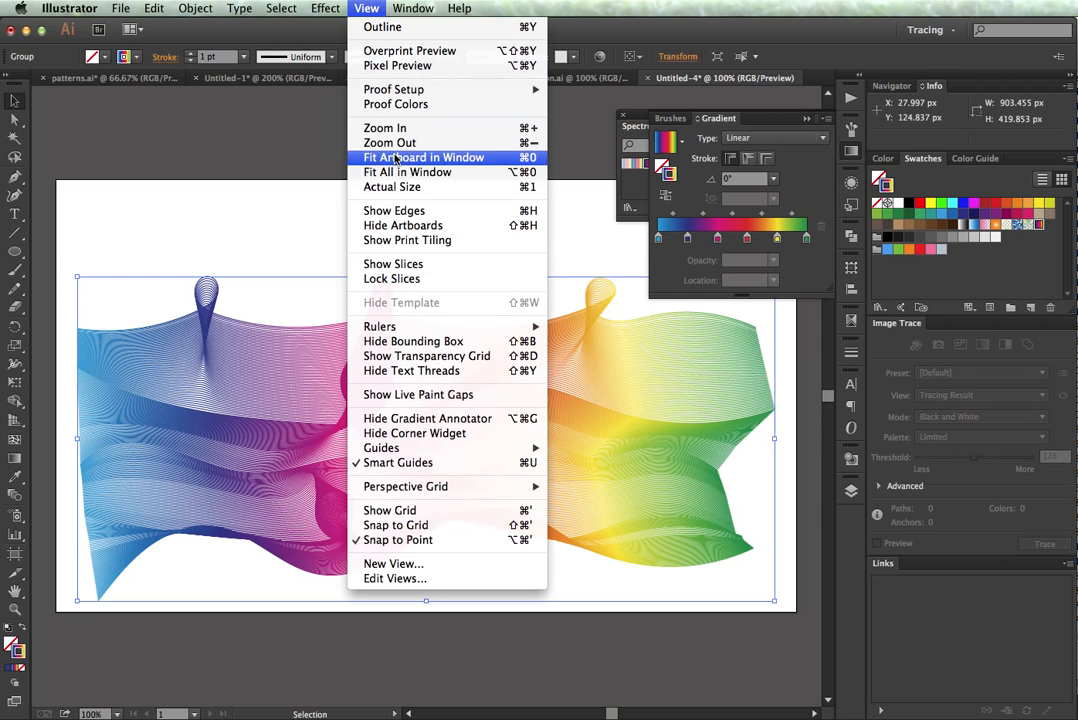
click(398, 211)
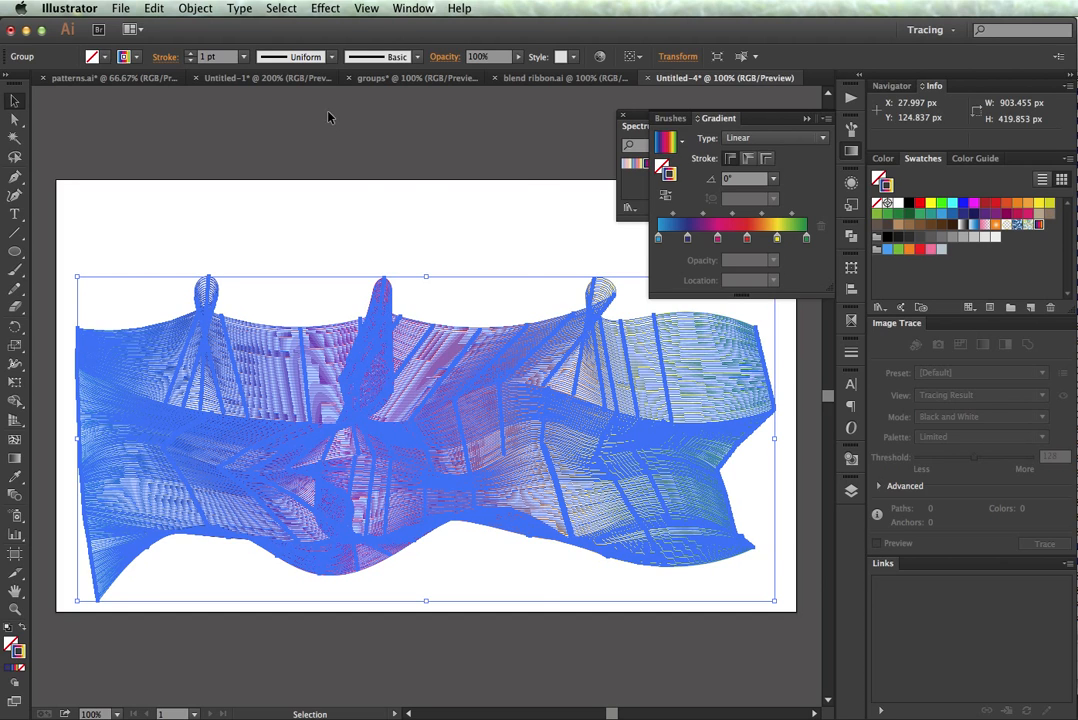
click(366, 8)
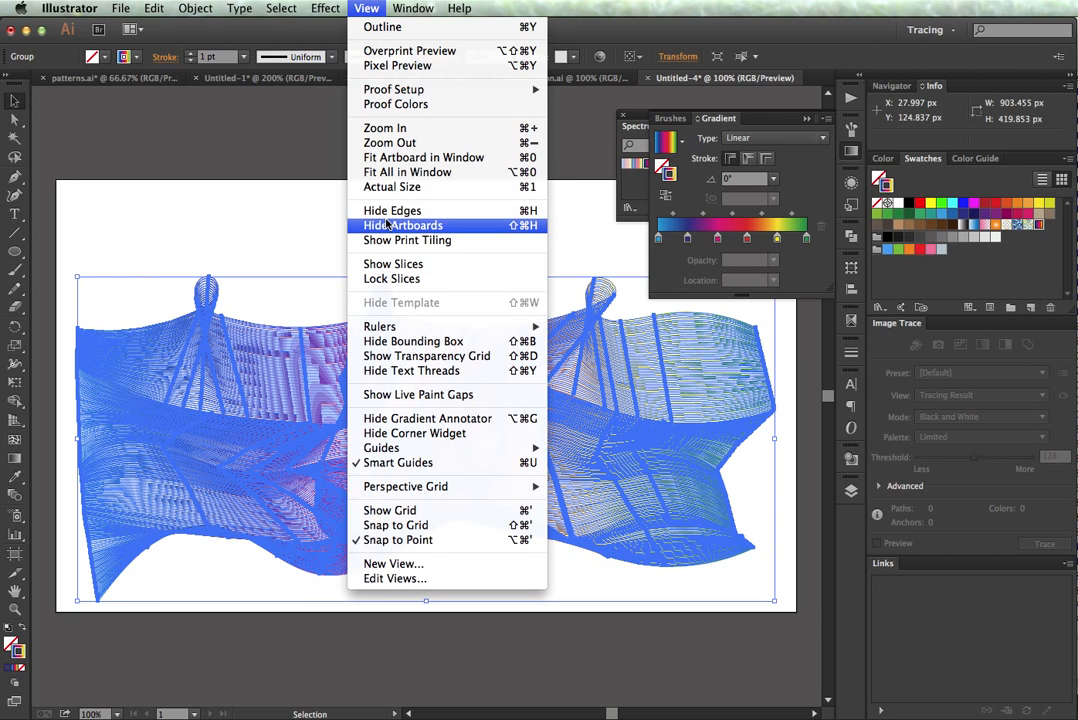
click(515, 213)
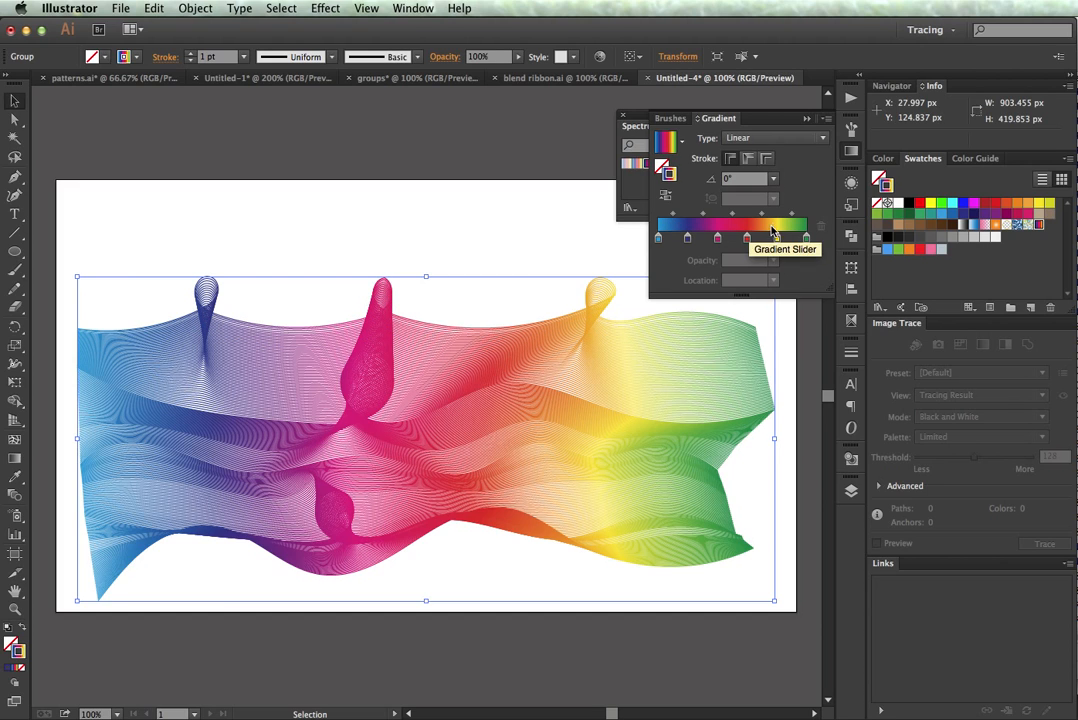
Shift the stroke gradient's dark blue stop to about 30% and its yellow stop to about 72%, and deselect the ribbon.
click(674, 218)
drag(674, 218, 702, 239)
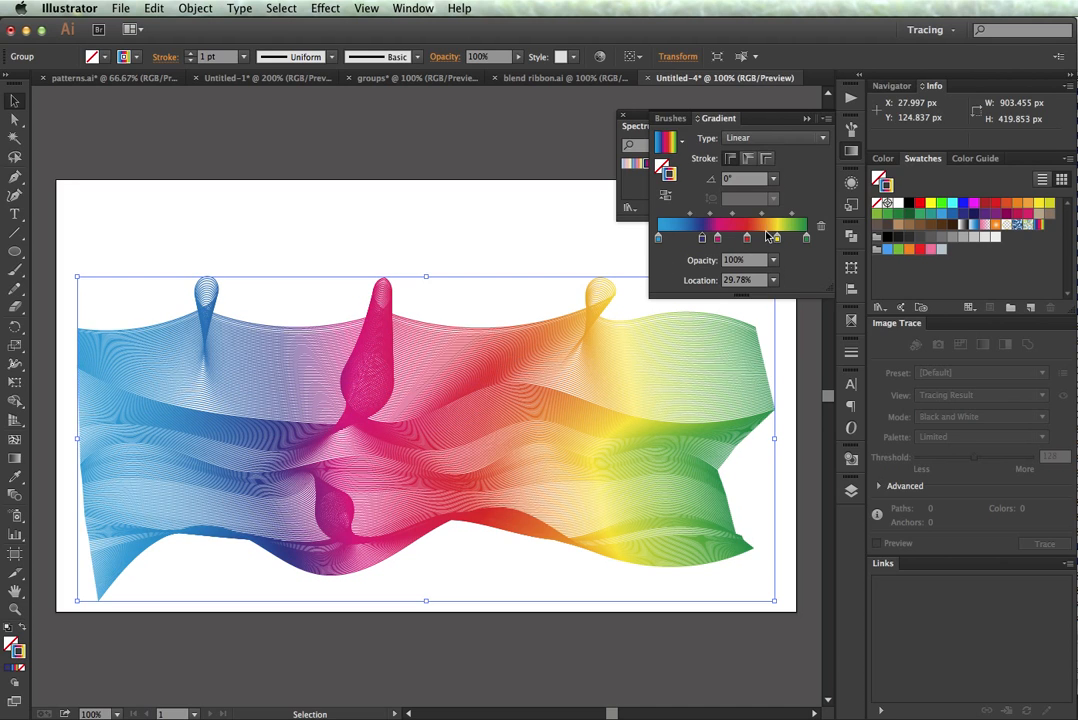
drag(761, 215, 766, 243)
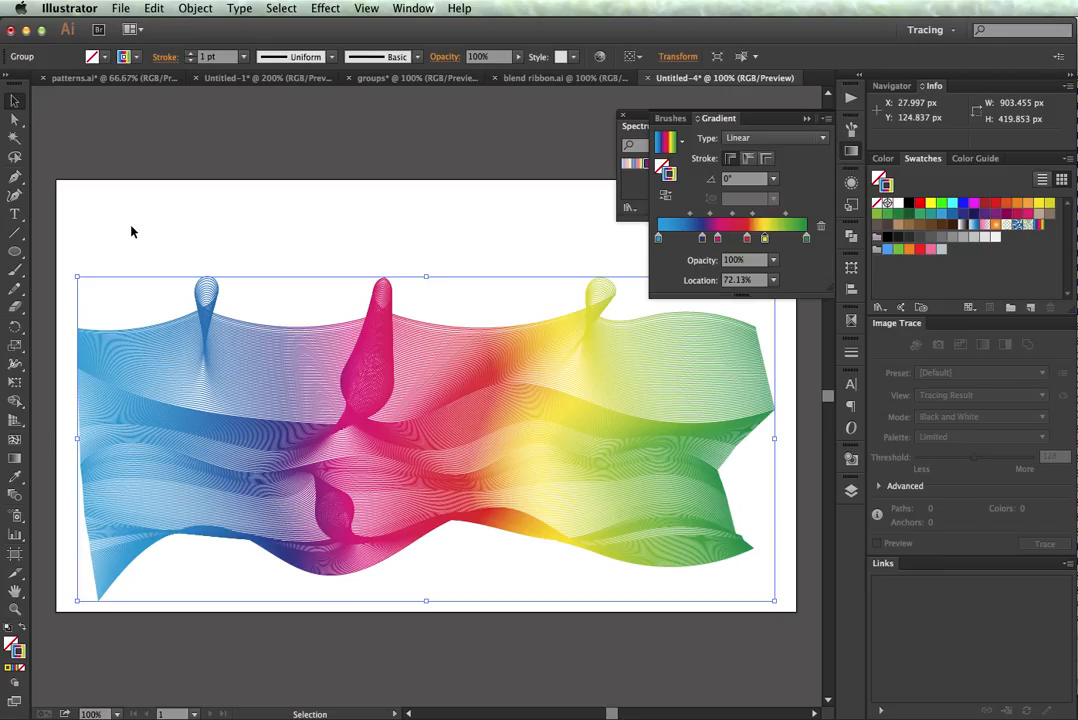
key(super+shift+a)
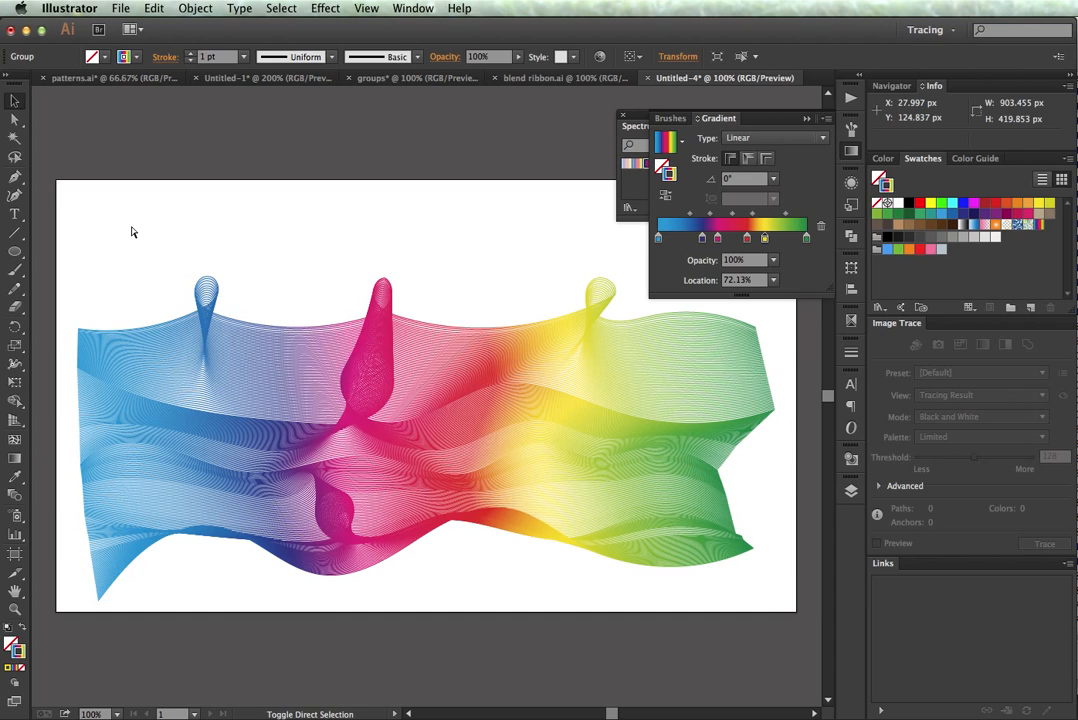